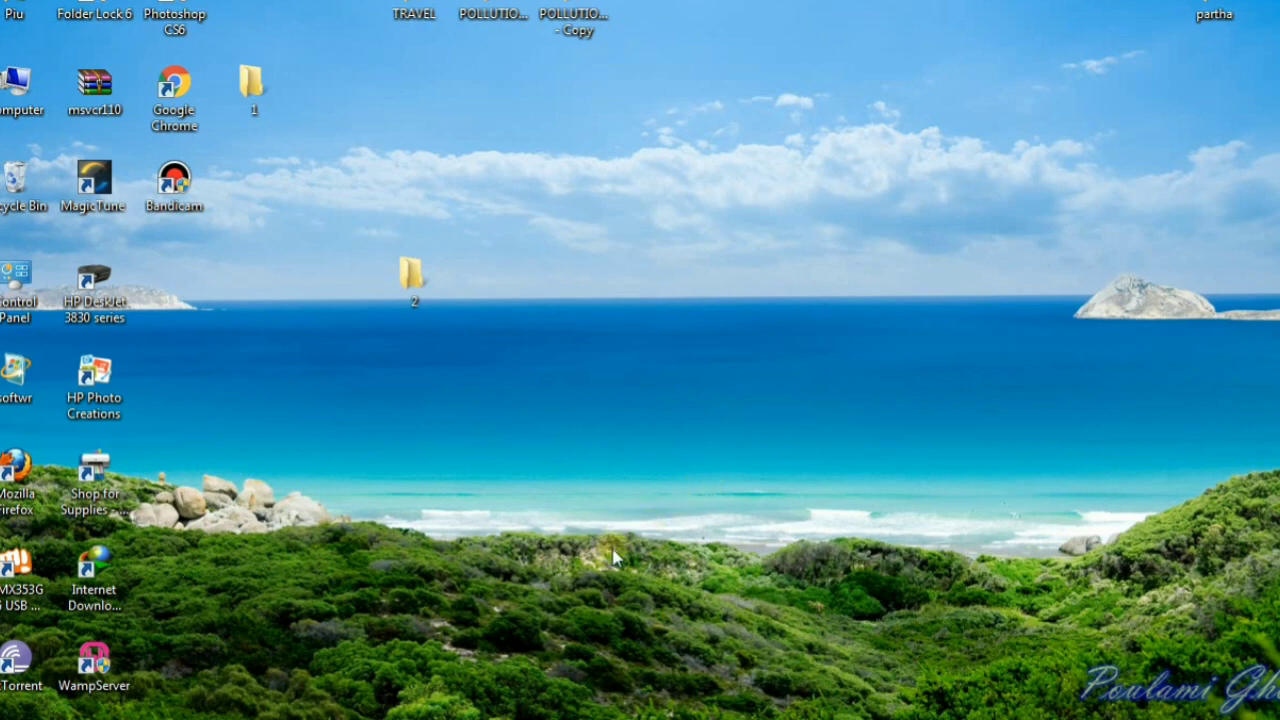
Open a new blank Paint window alongside the one already running and reposition it on the desktop
{"action": "mouse_move", "coordinate": [255, 711]}
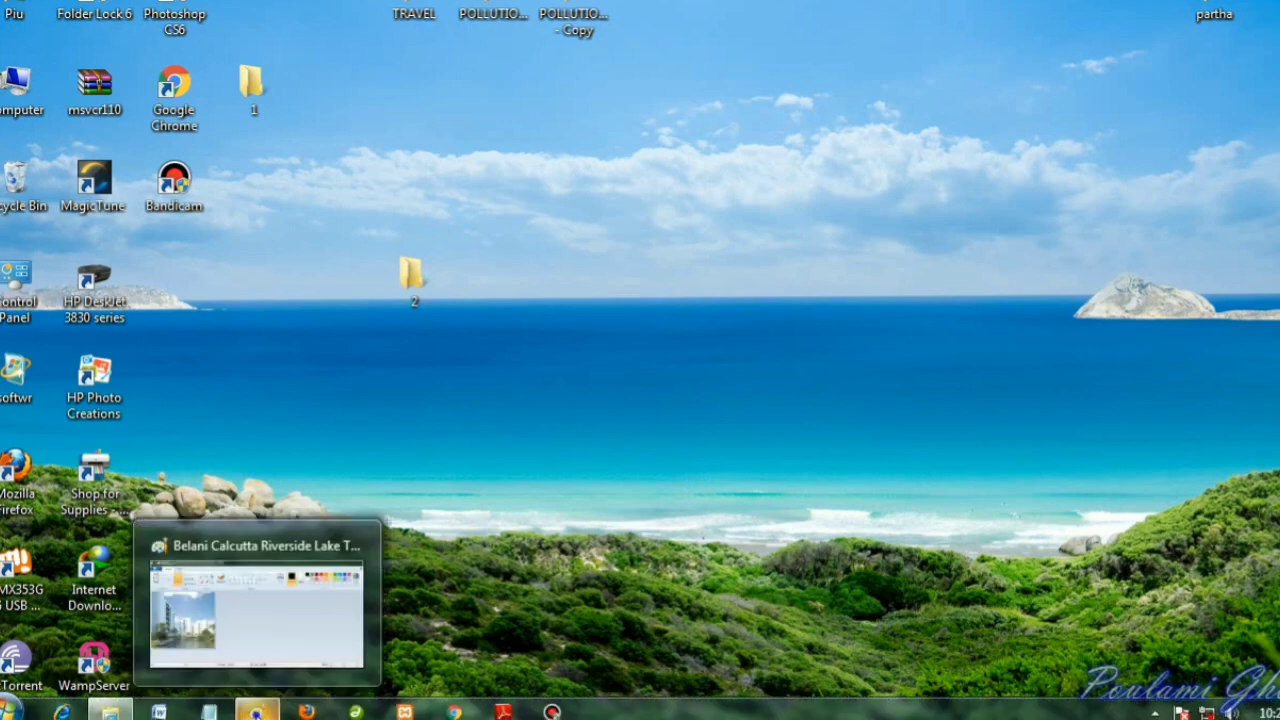
{"action": "right_click", "coordinate": [256, 712]}
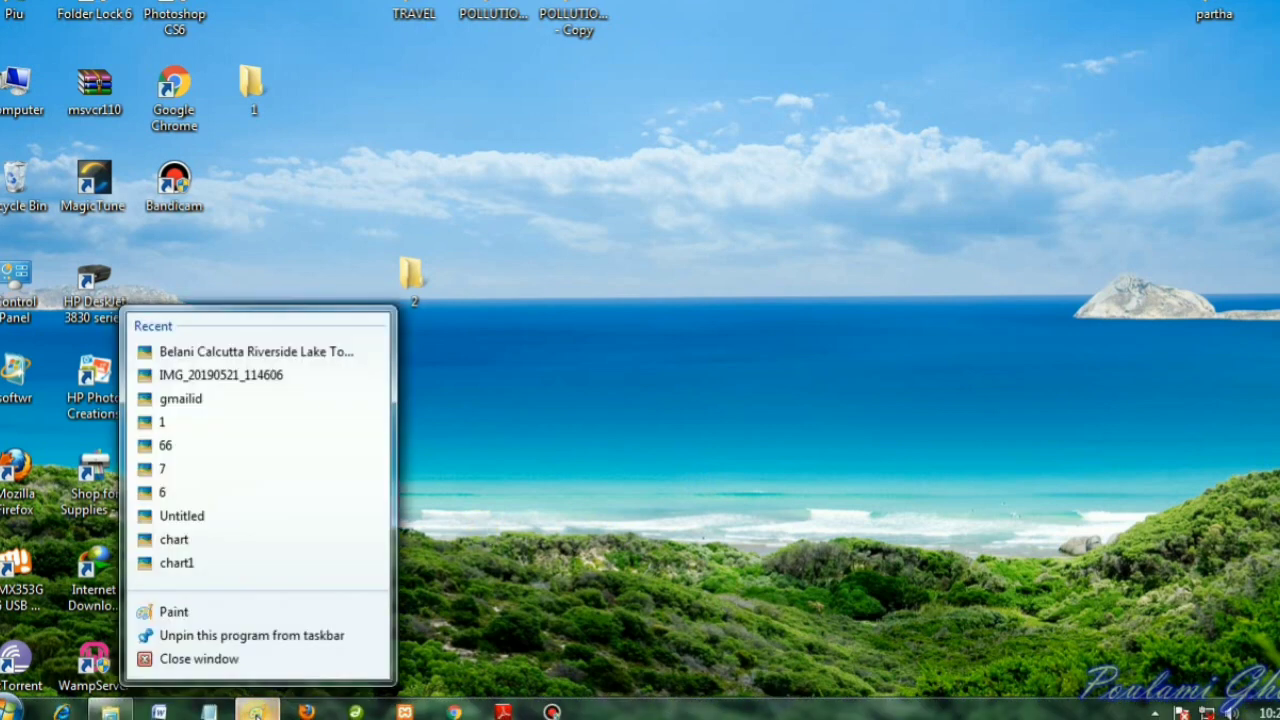
{"action": "left_click", "coordinate": [186, 614]}
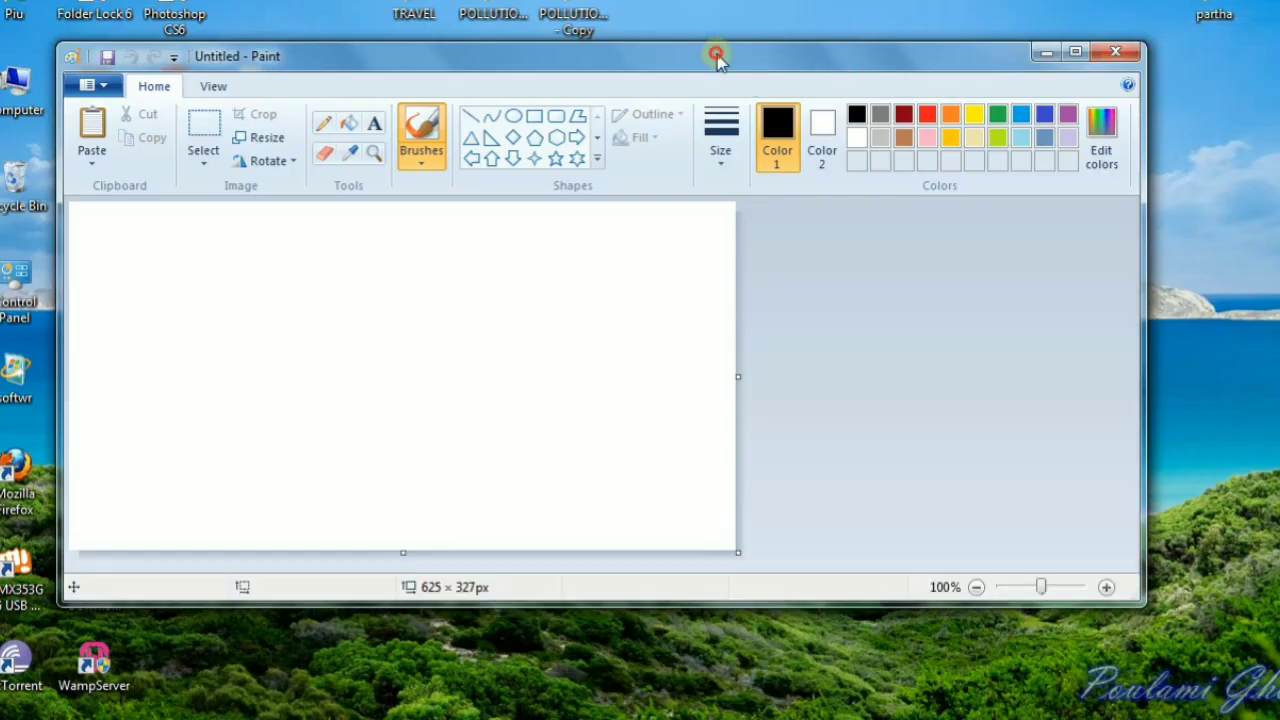
{"action": "left_click_drag", "start_coordinate": [717, 60], "coordinate": [752, 106]}
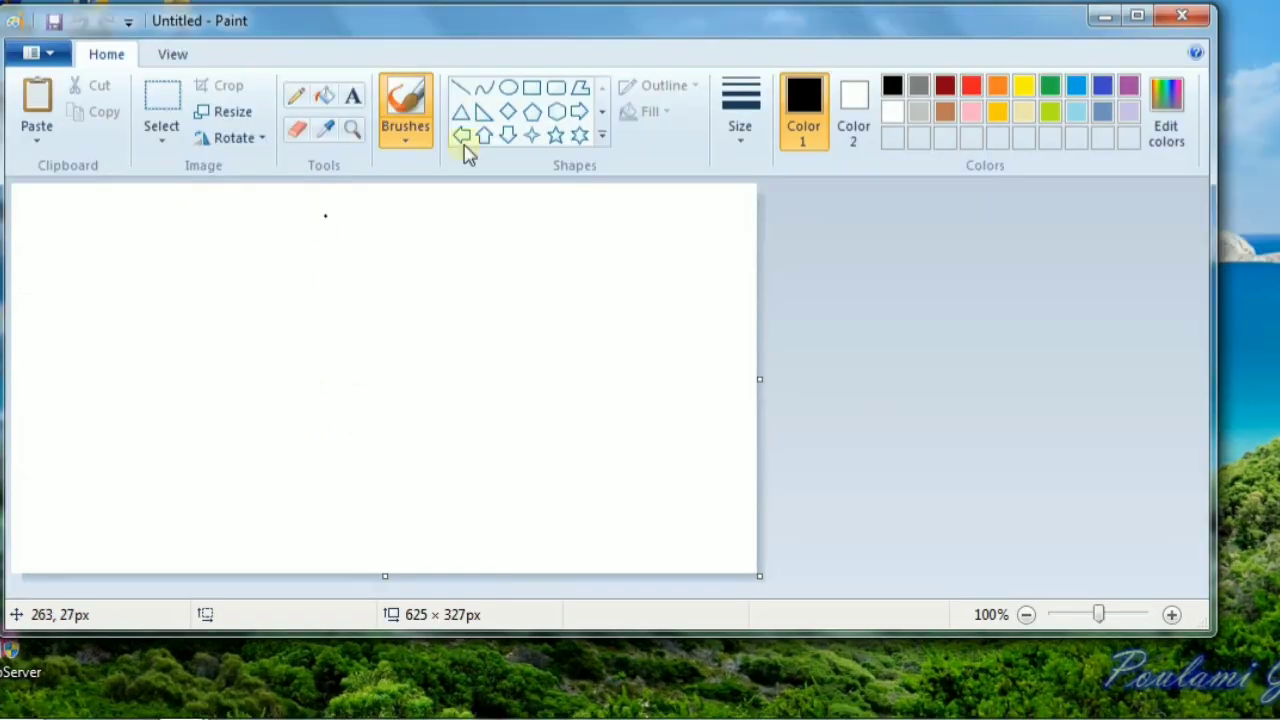
Brush a freehand black wavy curve on the left half of the canvas
{"action": "left_click", "coordinate": [403, 105]}
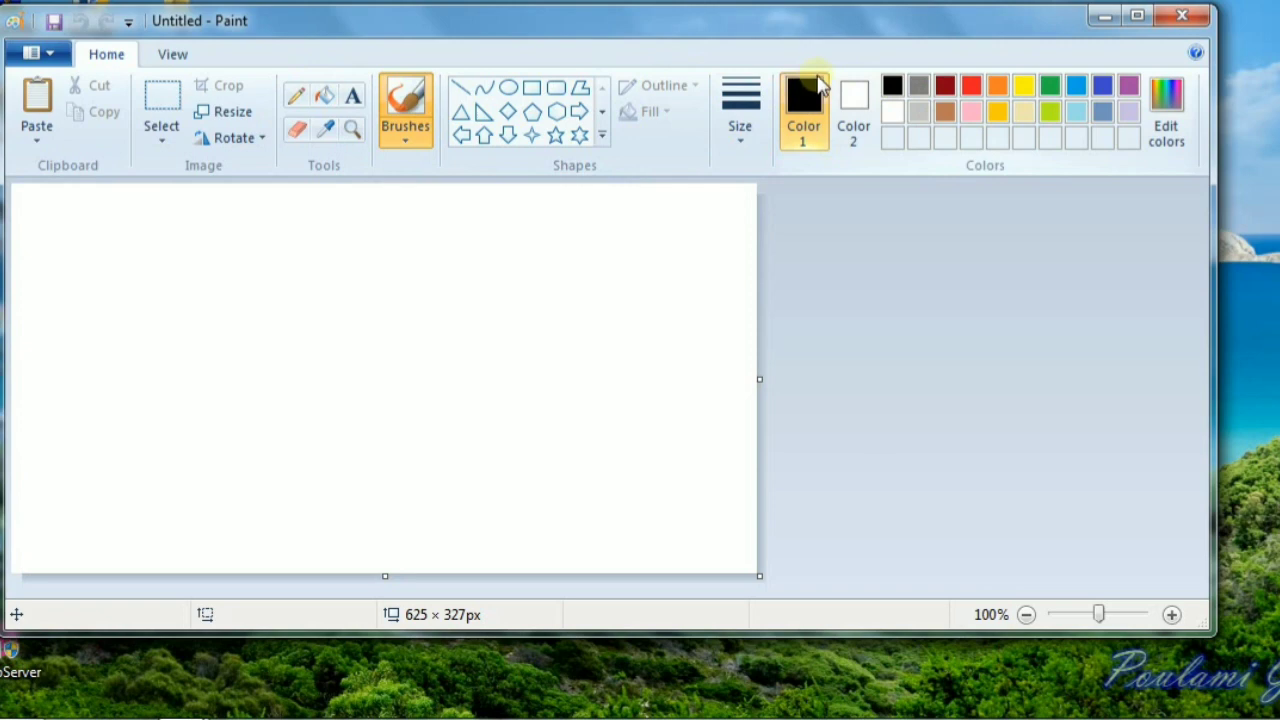
{"action": "mouse_move", "coordinate": [152, 286]}
{"action": "left_mouse_down"}
{"action": "mouse_move", "coordinate": [156, 370]}
{"action": "mouse_move", "coordinate": [184, 401]}
{"action": "mouse_move", "coordinate": [253, 358]}
{"action": "mouse_move", "coordinate": [258, 321]}
{"action": "mouse_move", "coordinate": [279, 304]}
{"action": "mouse_move", "coordinate": [352, 340]}
{"action": "mouse_move", "coordinate": [356, 435]}
{"action": "left_mouse_up"}
{"action": "left_click", "coordinate": [569, 326]}
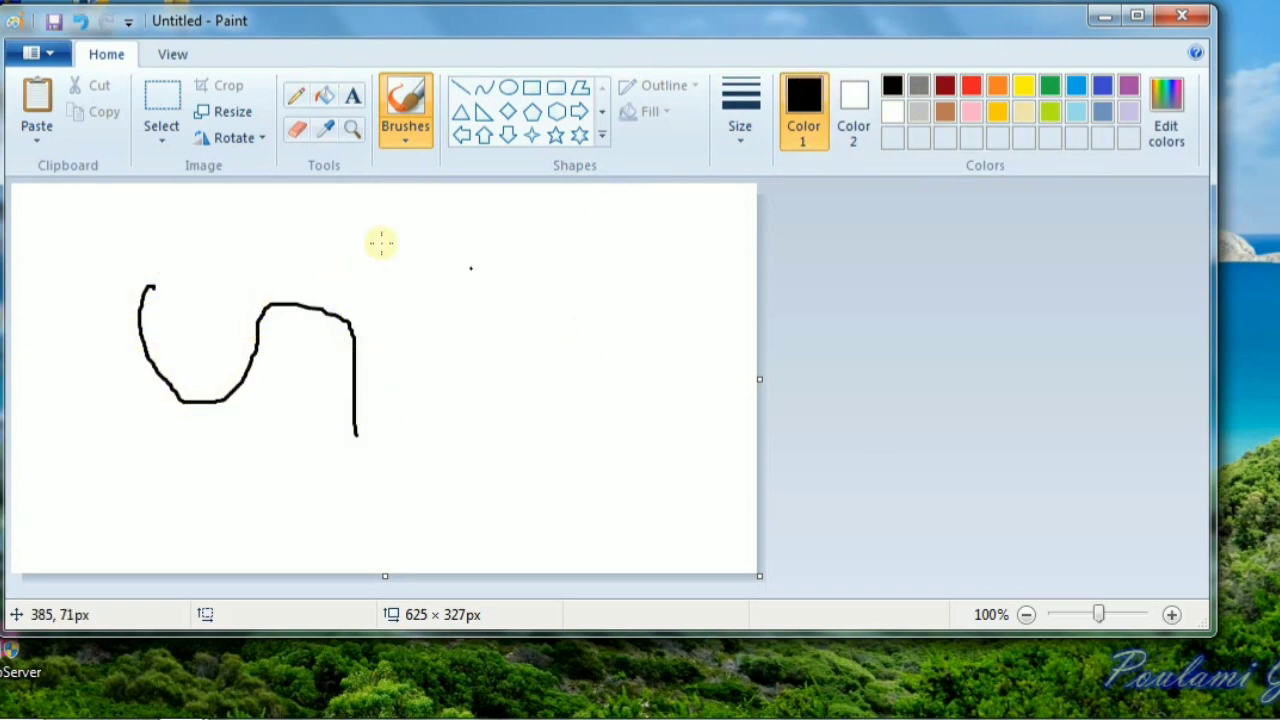
Enclose the whole black curve in a rectangular selection of about 311 × 215 px
{"action": "left_click", "coordinate": [161, 105]}
{"action": "left_click_drag", "start_coordinate": [116, 210], "coordinate": [130, 270]}
{"action": "left_click_drag", "start_coordinate": [166, 394], "coordinate": [170, 401]}
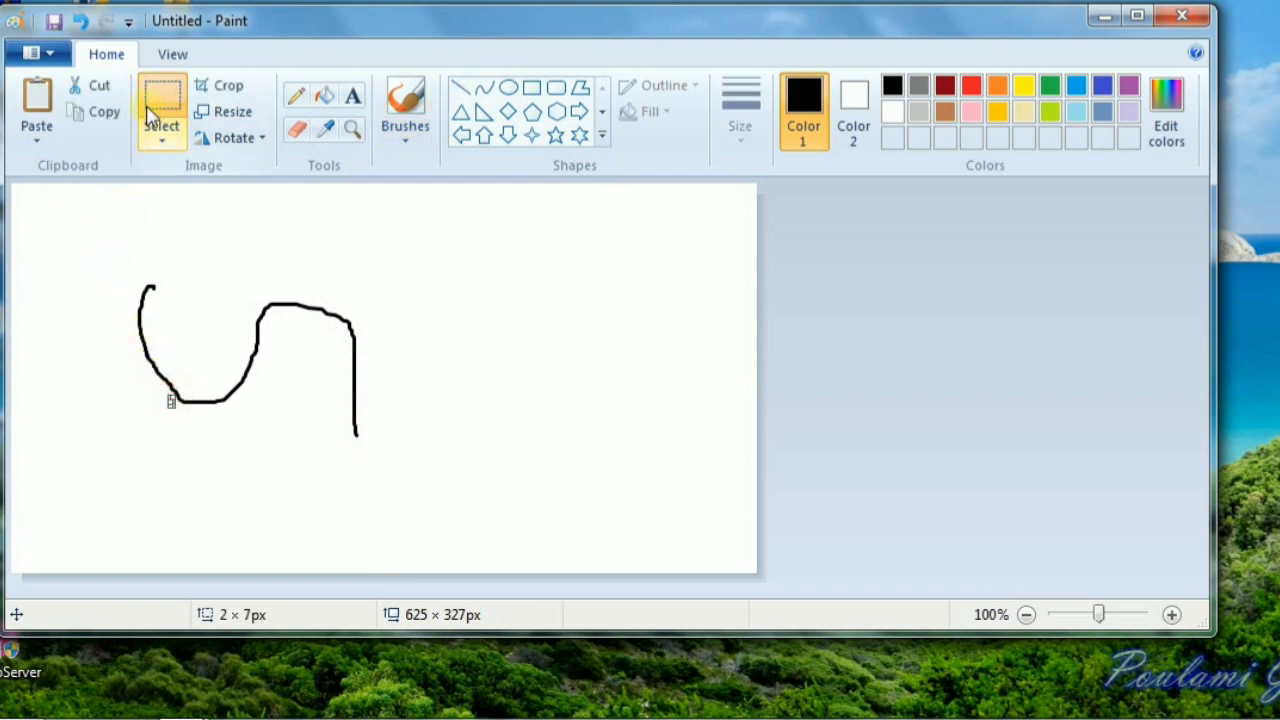
{"action": "left_click_drag", "start_coordinate": [153, 302], "coordinate": [373, 451]}
{"action": "left_click_drag", "start_coordinate": [63, 237], "coordinate": [435, 491]}
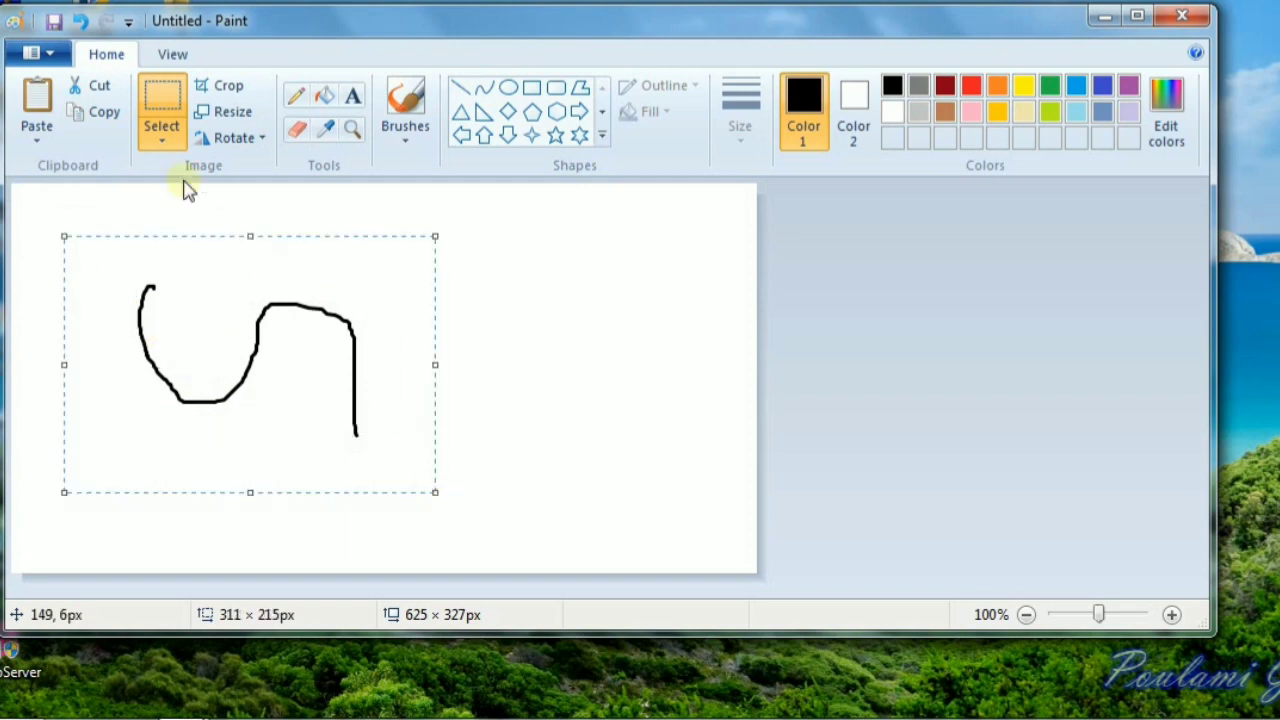
Turn on transparent selection and smear the selected curve across the canvas as a continuous trail of copies
{"action": "left_click", "coordinate": [163, 138]}
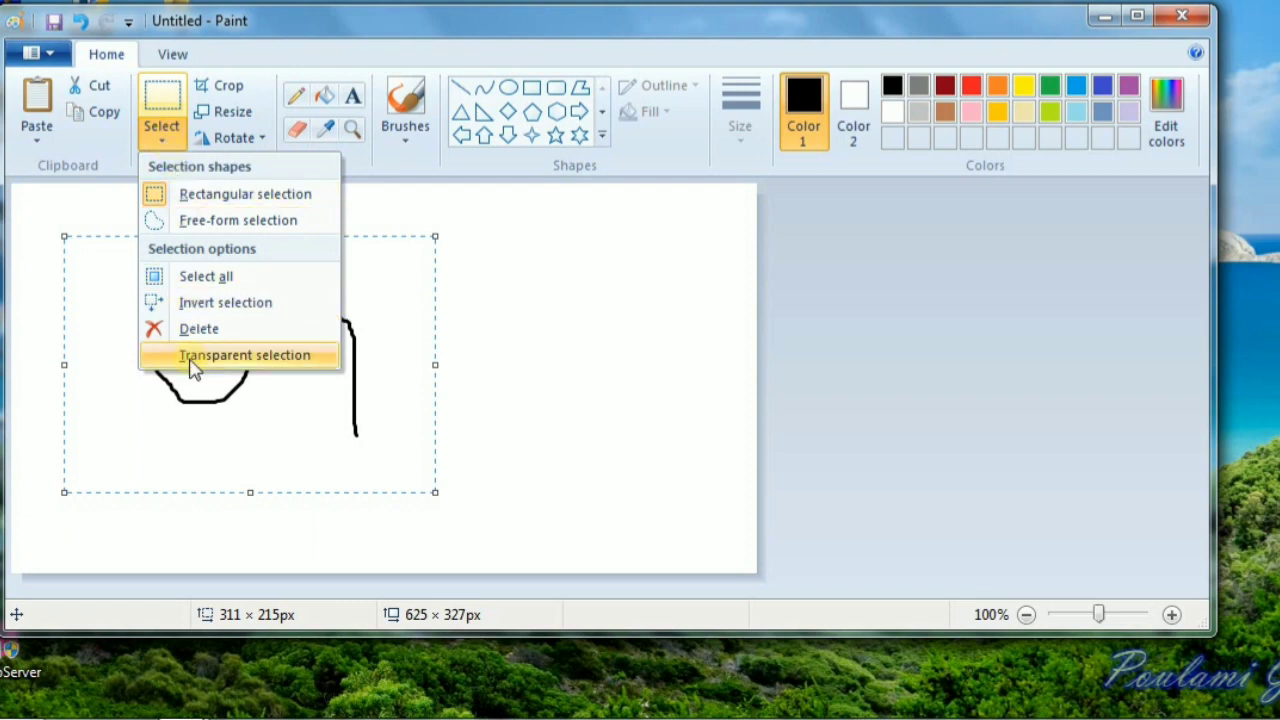
{"action": "left_click", "coordinate": [279, 354]}
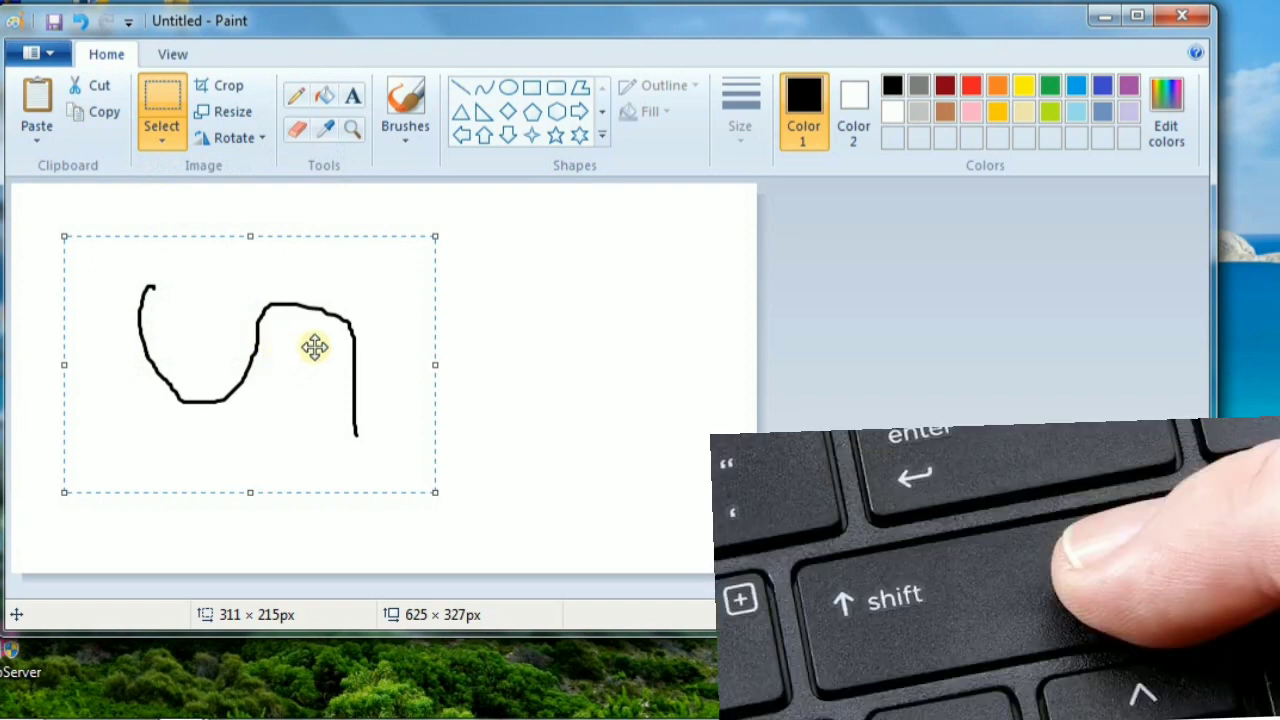
{"action": "mouse_move", "coordinate": [283, 343]}
{"action": "left_mouse_down"}
{"action": "mouse_move", "coordinate": [347, 382]}
{"action": "mouse_move", "coordinate": [363, 442]}
{"action": "mouse_move", "coordinate": [392, 470]}
{"action": "mouse_move", "coordinate": [416, 458]}
{"action": "mouse_move", "coordinate": [418, 339]}
{"action": "mouse_move", "coordinate": [433, 302]}
{"action": "mouse_move", "coordinate": [453, 293]}
{"action": "mouse_move", "coordinate": [501, 319]}
{"action": "mouse_move", "coordinate": [561, 425]}
{"action": "mouse_move", "coordinate": [616, 442]}
{"action": "mouse_move", "coordinate": [664, 280]}
{"action": "left_mouse_up"}
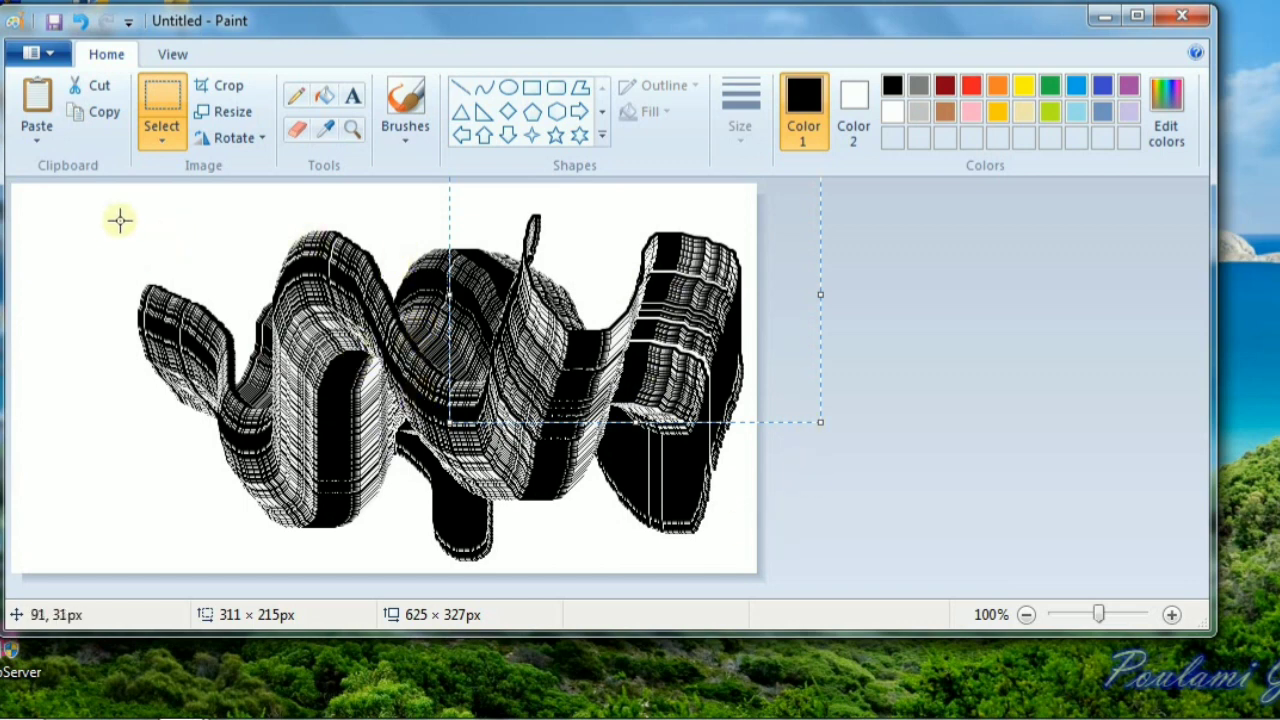
Undo the smeared trail, then select the remaining curve with a rectangle of about 299 × 238 px and delete it
{"action": "key", "text": "ctrl+z"}
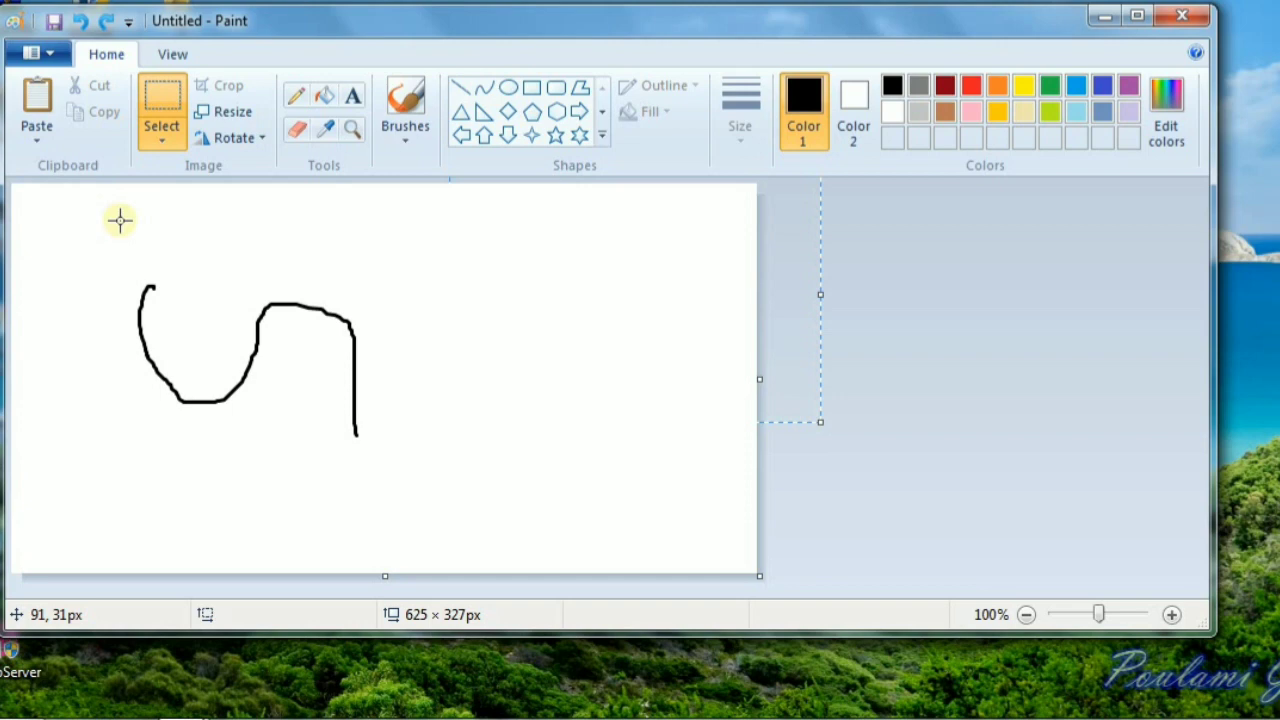
{"action": "left_click_drag", "start_coordinate": [101, 232], "coordinate": [457, 515]}
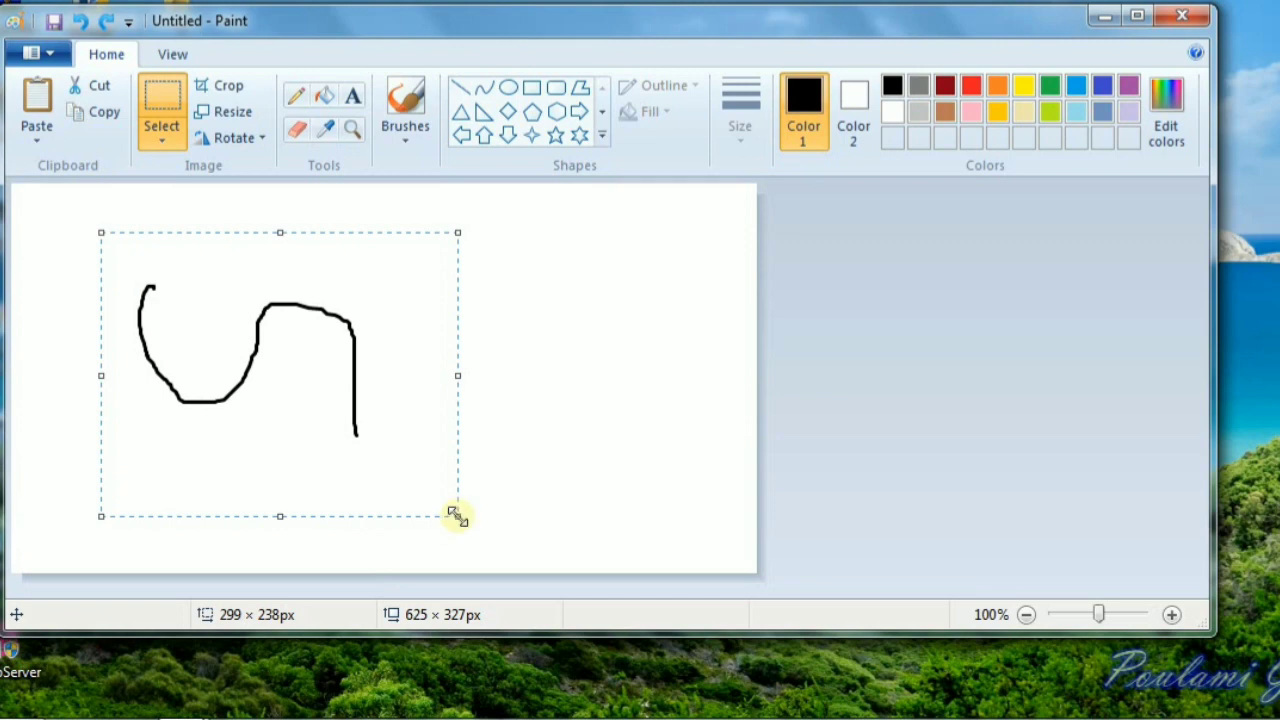
{"action": "key", "text": "Delete"}
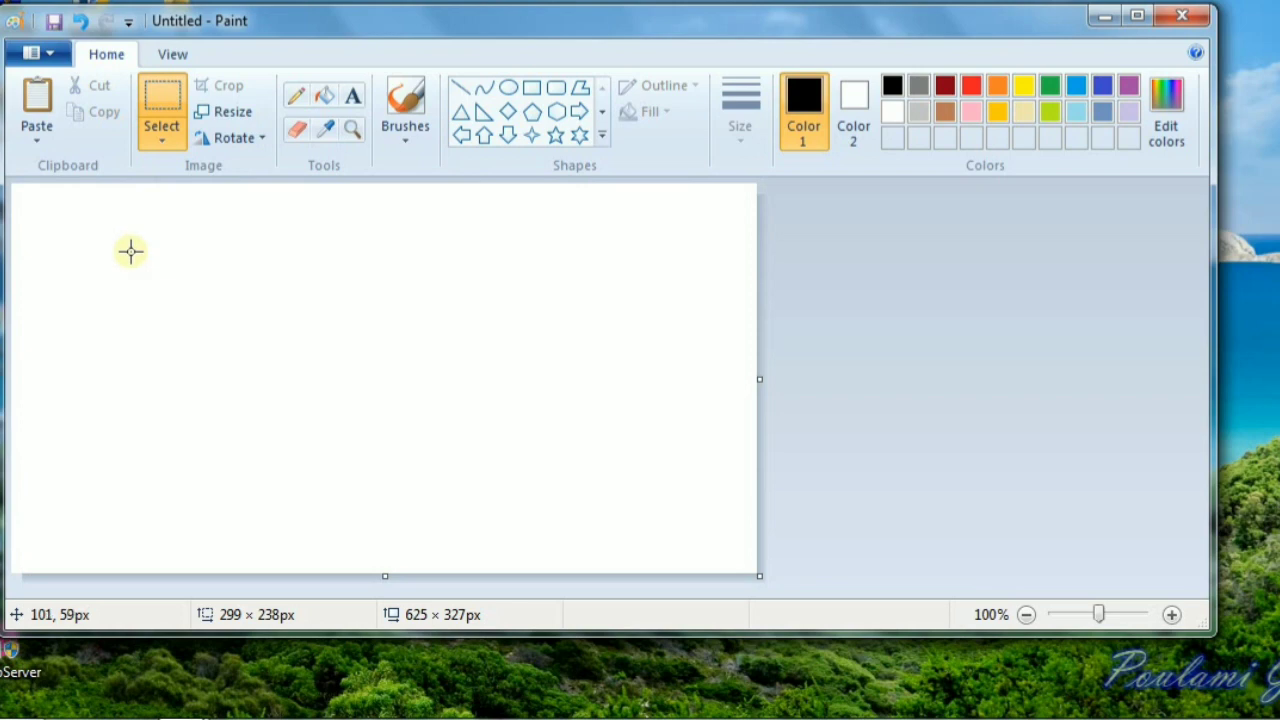
Brush overlapping V-shaped strokes in black, yellow and pink on the left part of the canvas
{"action": "left_click", "coordinate": [405, 100]}
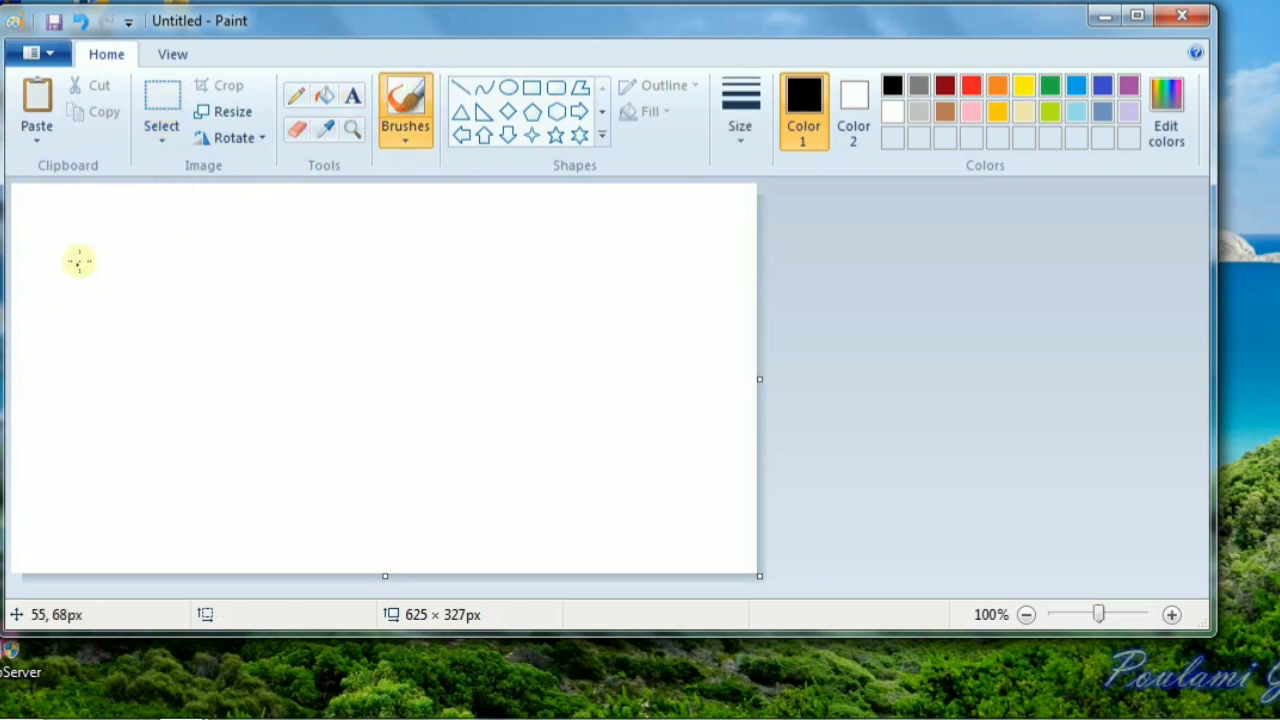
{"action": "mouse_move", "coordinate": [103, 231]}
{"action": "left_mouse_down"}
{"action": "mouse_move", "coordinate": [74, 394]}
{"action": "mouse_move", "coordinate": [145, 338]}
{"action": "mouse_move", "coordinate": [196, 260]}
{"action": "left_mouse_up"}
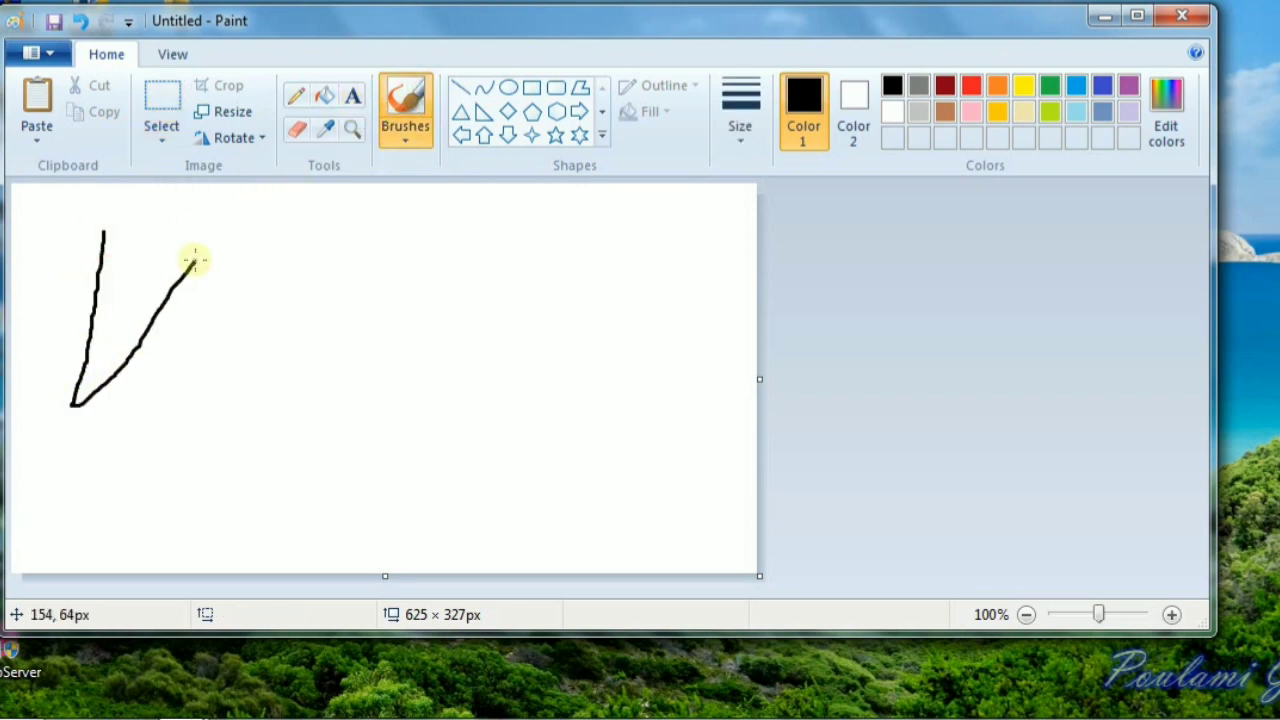
{"action": "left_click", "coordinate": [1024, 86]}
{"action": "mouse_move", "coordinate": [119, 233]}
{"action": "left_mouse_down"}
{"action": "mouse_move", "coordinate": [124, 374]}
{"action": "mouse_move", "coordinate": [162, 236]}
{"action": "mouse_move", "coordinate": [106, 318]}
{"action": "mouse_move", "coordinate": [107, 380]}
{"action": "left_mouse_up"}
{"action": "left_click", "coordinate": [972, 111]}
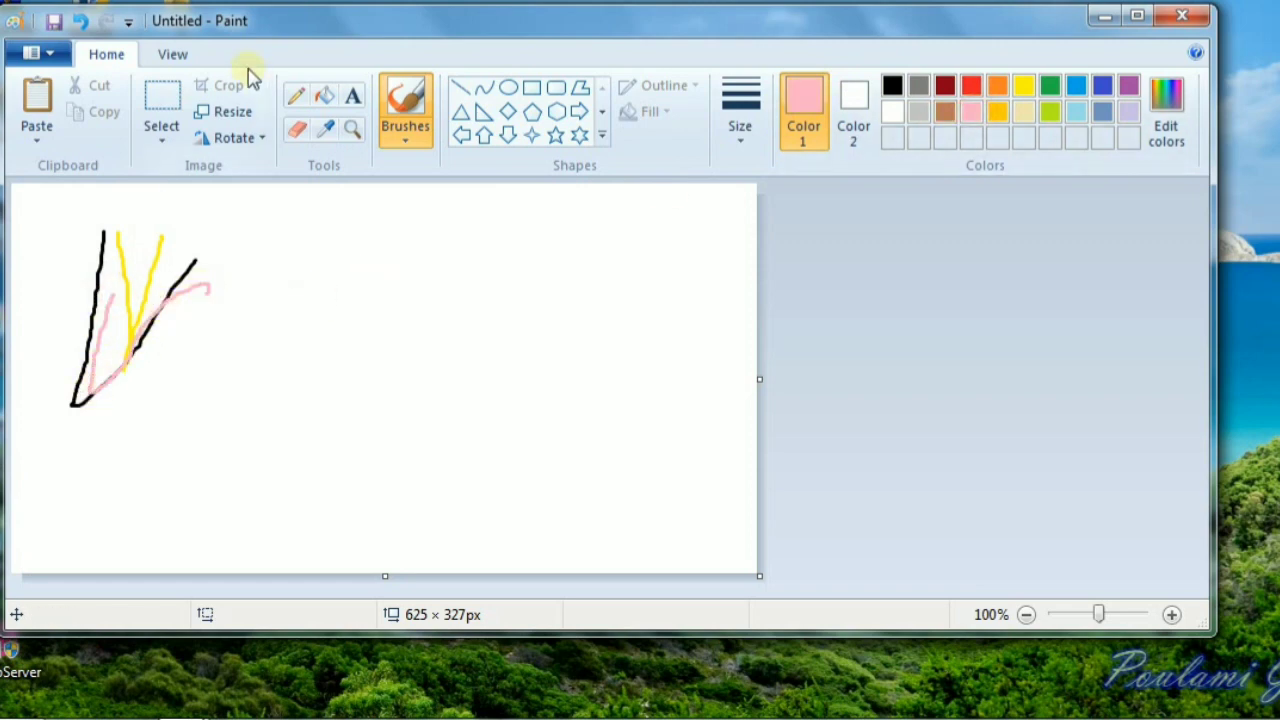
Select the coloured strokes with a rectangle of about 150 × 183 px and smear them over the canvas as a trail of copies
{"action": "left_click", "coordinate": [161, 105]}
{"action": "mouse_move", "coordinate": [78, 210]}
{"action": "left_mouse_down"}
{"action": "mouse_move", "coordinate": [85, 298]}
{"action": "mouse_move", "coordinate": [129, 357]}
{"action": "mouse_move", "coordinate": [155, 430]}
{"action": "left_mouse_up"}
{"action": "left_click", "coordinate": [26, 266]}
{"action": "left_click_drag", "start_coordinate": [41, 215], "coordinate": [220, 433]}
{"action": "left_click", "coordinate": [166, 132]}
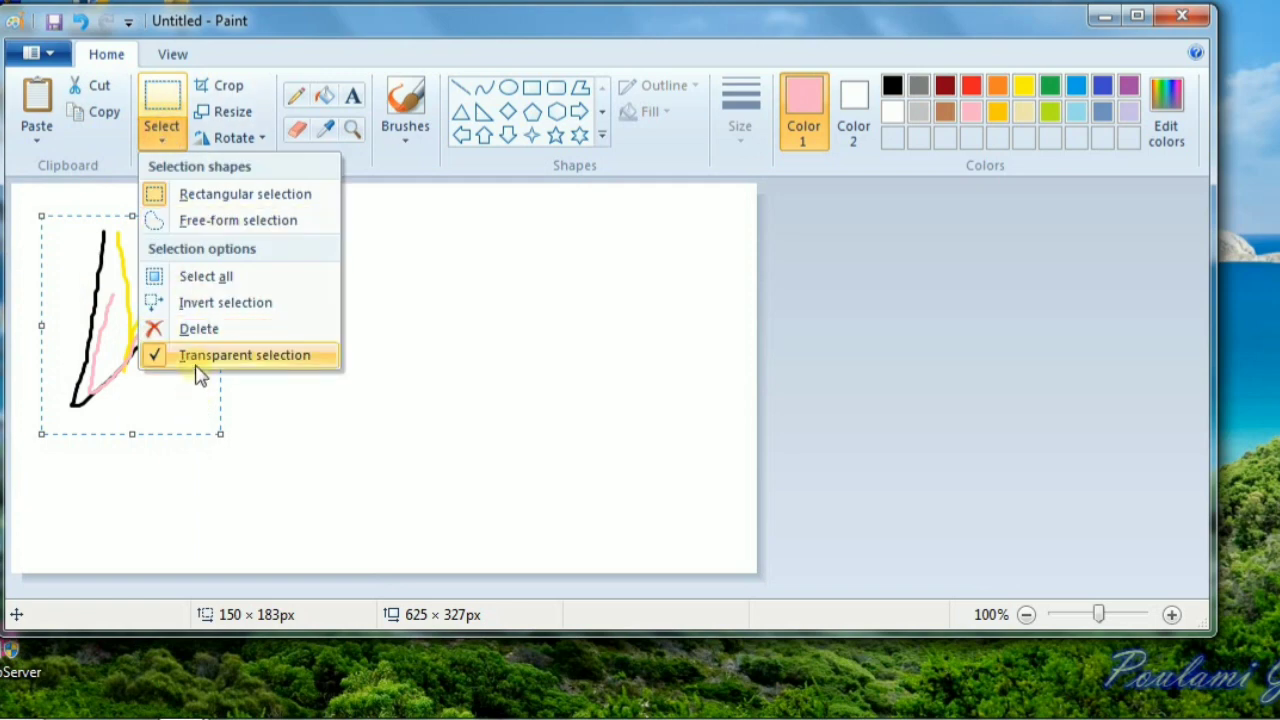
{"action": "left_click", "coordinate": [352, 399]}
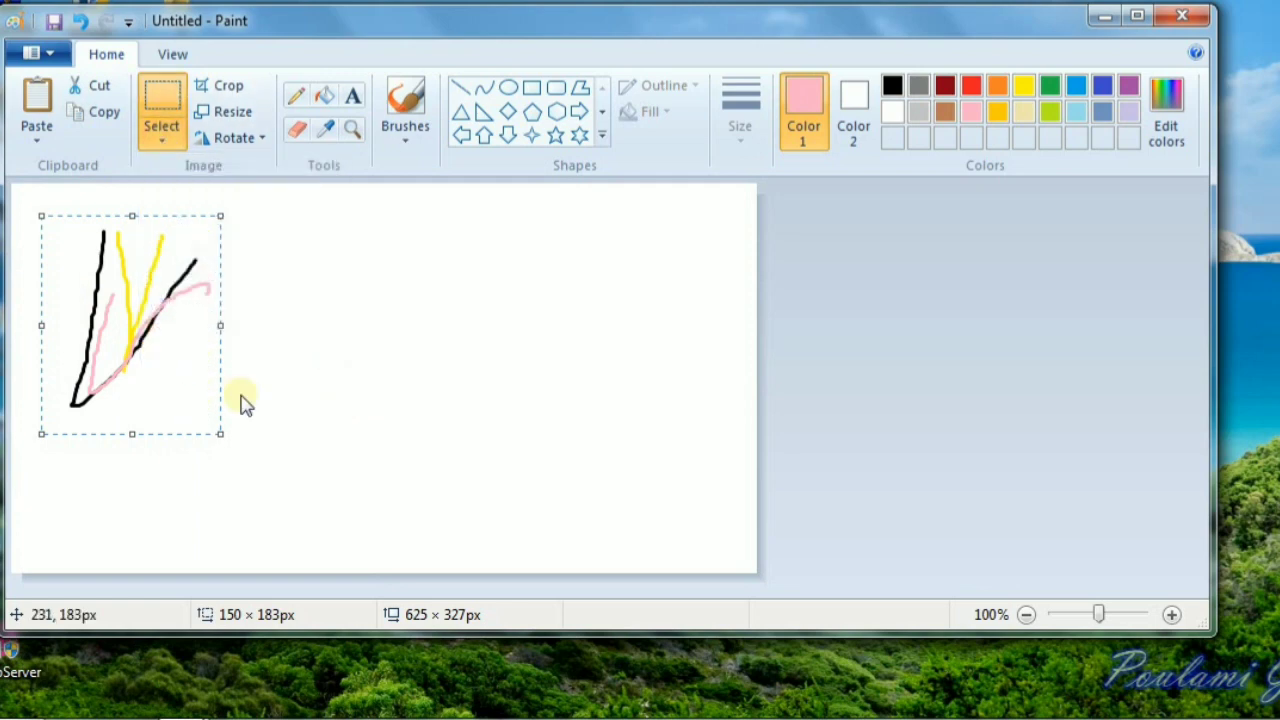
{"action": "mouse_move", "coordinate": [121, 360]}
{"action": "left_mouse_down"}
{"action": "mouse_move", "coordinate": [169, 375]}
{"action": "mouse_move", "coordinate": [202, 446]}
{"action": "mouse_move", "coordinate": [244, 441]}
{"action": "mouse_move", "coordinate": [263, 396]}
{"action": "mouse_move", "coordinate": [299, 378]}
{"action": "mouse_move", "coordinate": [360, 489]}
{"action": "mouse_move", "coordinate": [372, 430]}
{"action": "mouse_move", "coordinate": [364, 337]}
{"action": "mouse_move", "coordinate": [316, 313]}
{"action": "mouse_move", "coordinate": [280, 329]}
{"action": "mouse_move", "coordinate": [224, 444]}
{"action": "mouse_move", "coordinate": [86, 430]}
{"action": "mouse_move", "coordinate": [58, 472]}
{"action": "left_mouse_up"}
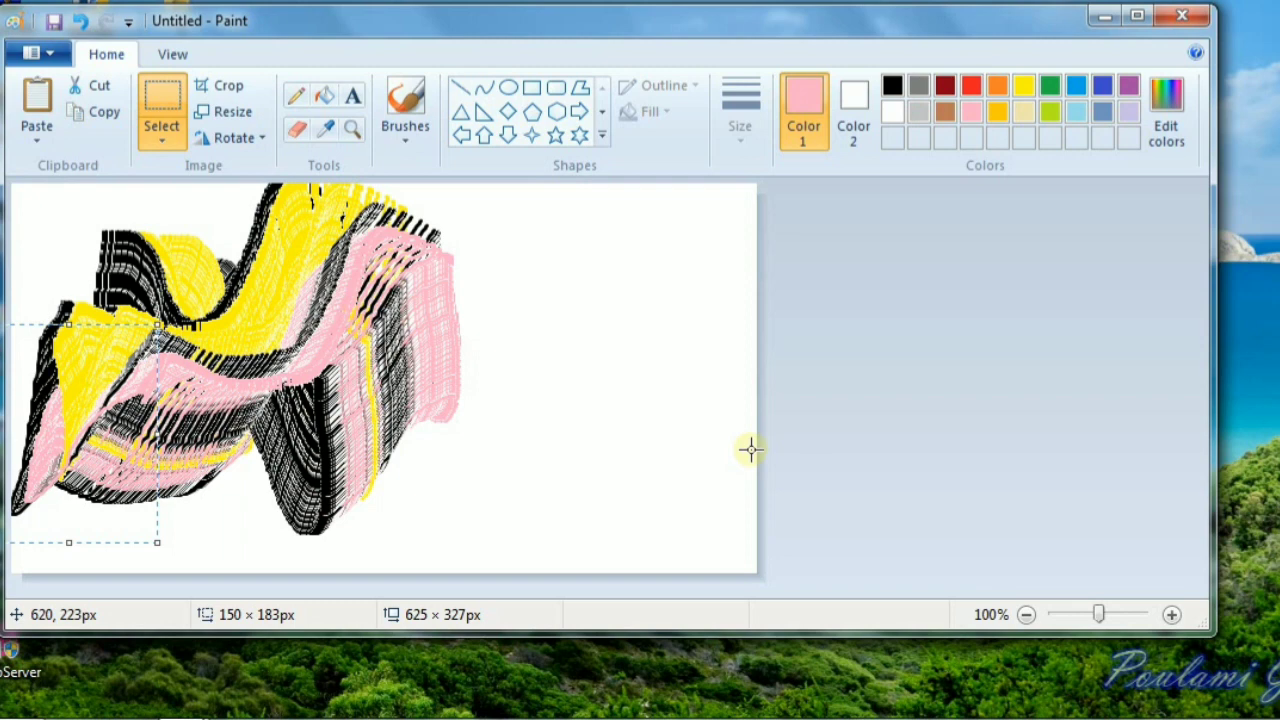
Undo the smeared trail and all coloured strokes until the canvas is blank
{"action": "key", "text": "ctrl+z"}
{"action": "key", "text": "ctrl+z"}
{"action": "key", "text": "ctrl+z"}
{"action": "key", "text": "ctrl+z"}
{"action": "key", "text": "ctrl+z"}
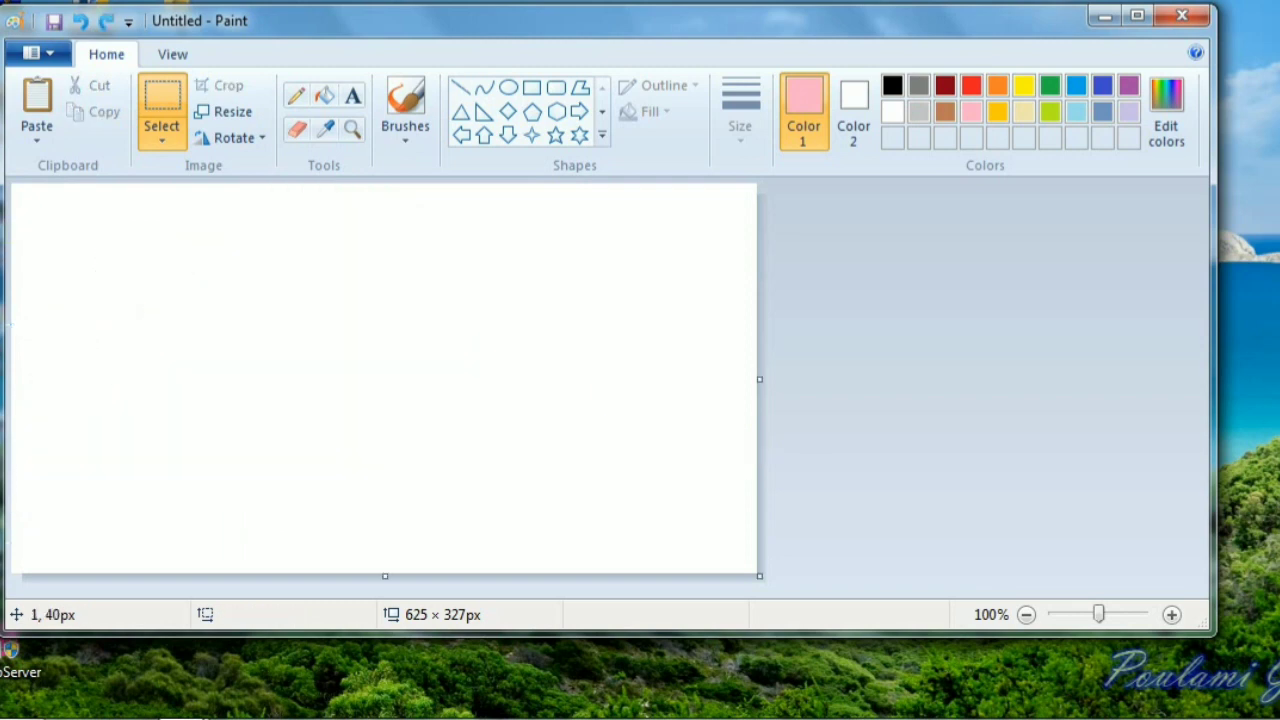
Draw a face outline as an oval of about 171 × 162 px on the left of the canvas and colour its outline black
{"action": "left_click", "coordinate": [602, 136]}
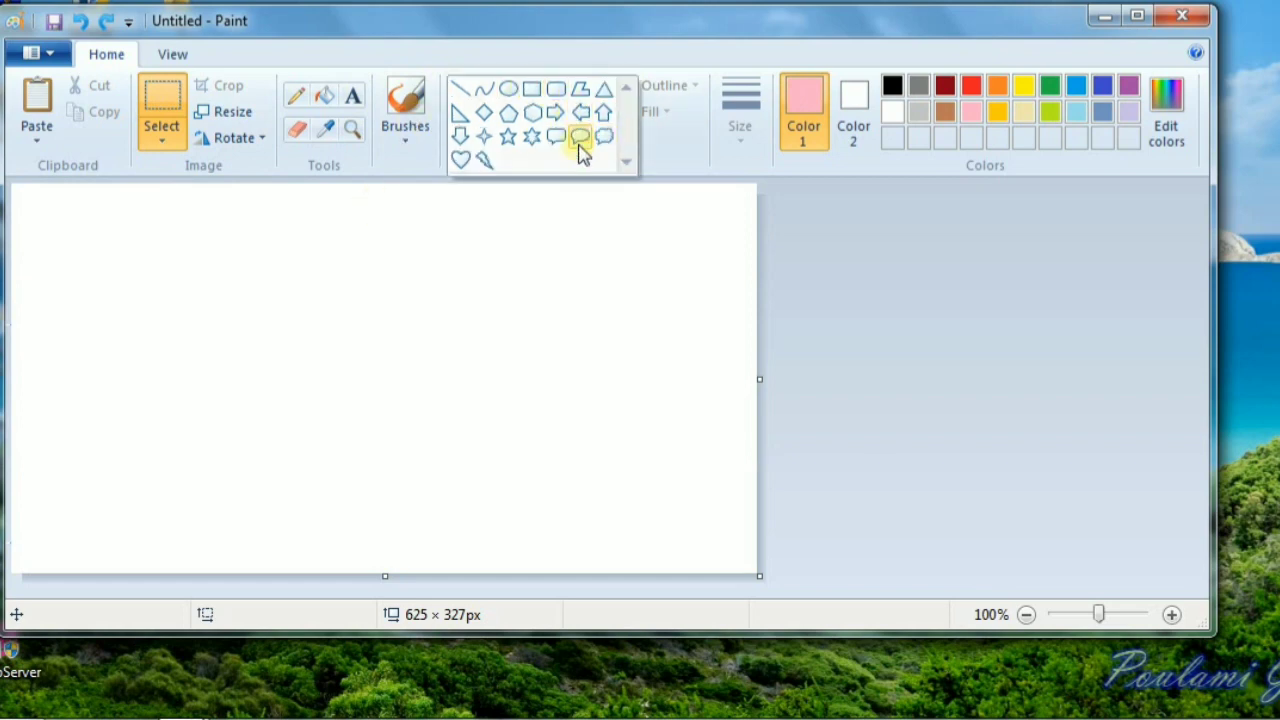
{"action": "left_click", "coordinate": [508, 90]}
{"action": "left_click_drag", "start_coordinate": [63, 229], "coordinate": [268, 421]}
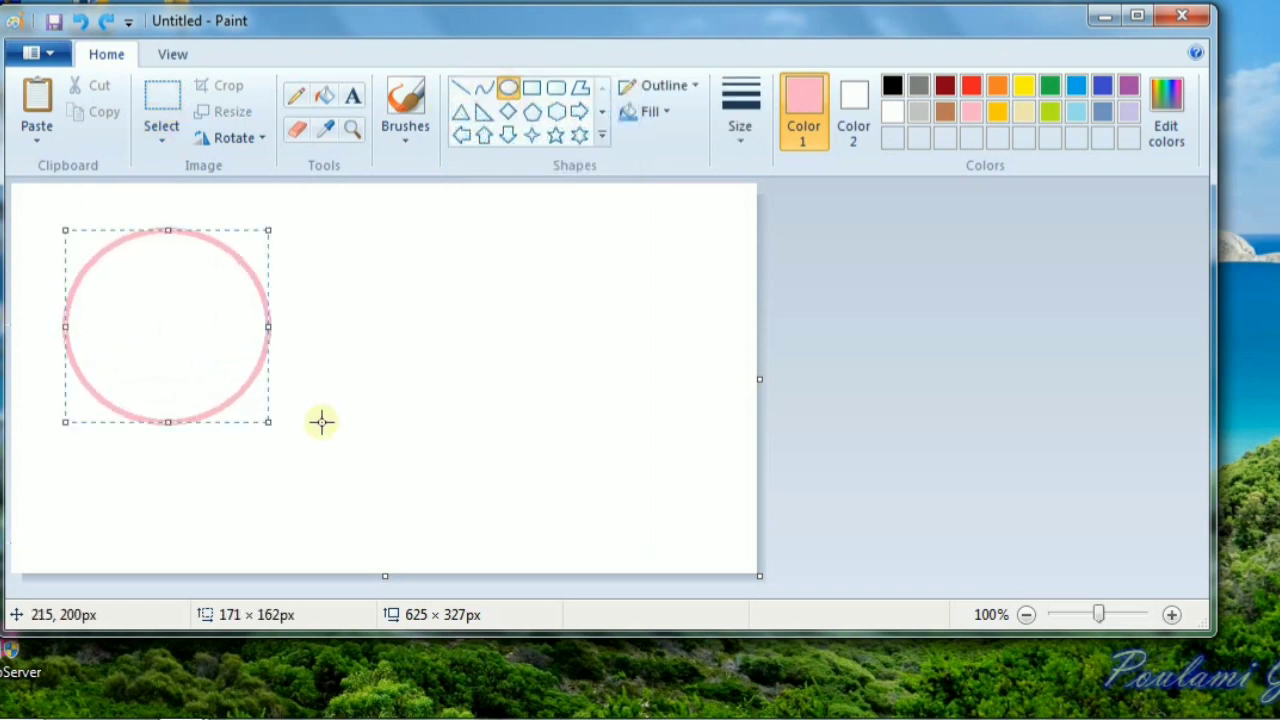
{"action": "left_click", "coordinate": [998, 86]}
{"action": "left_click", "coordinate": [892, 86]}
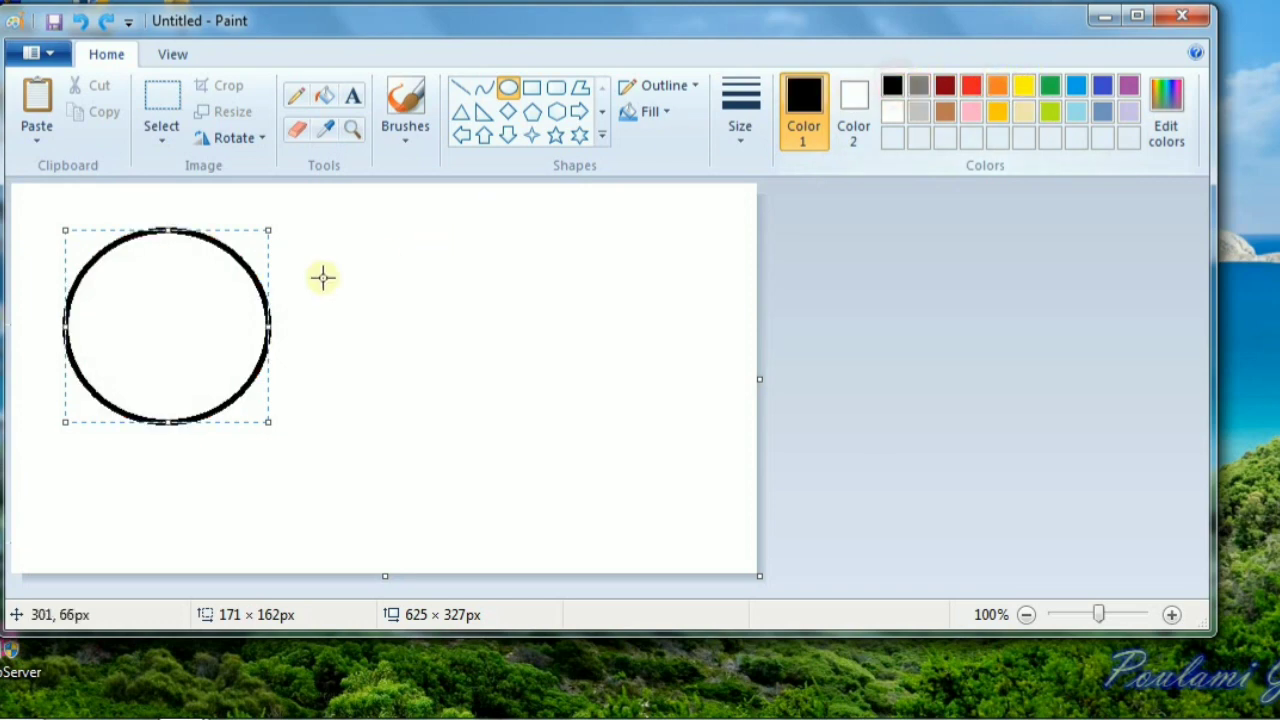
{"action": "left_click", "coordinate": [437, 286]}
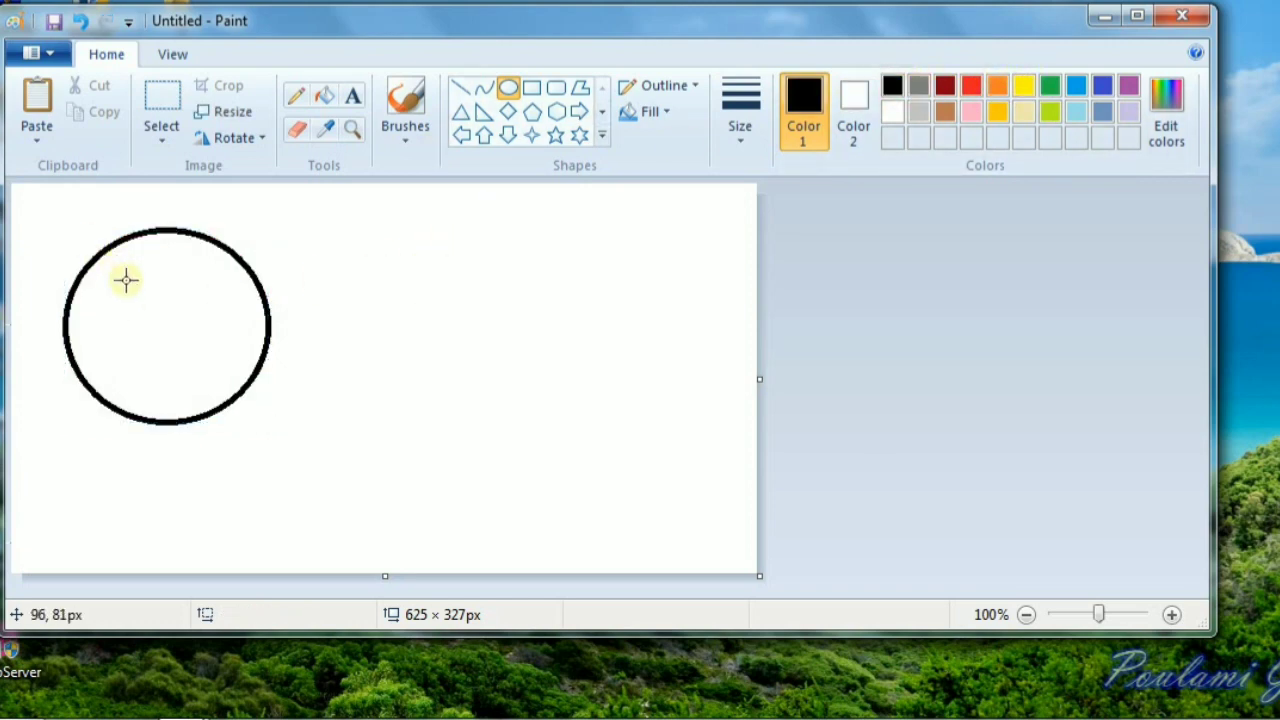
Draw two tall black oval eyes of about 27 × 53 px side by side in the upper half of the face
{"action": "left_click_drag", "start_coordinate": [118, 266], "coordinate": [151, 336]}
{"action": "mouse_move", "coordinate": [191, 267]}
{"action": "left_mouse_down"}
{"action": "mouse_move", "coordinate": [195, 310]}
{"action": "mouse_move", "coordinate": [219, 331]}
{"action": "left_mouse_up"}
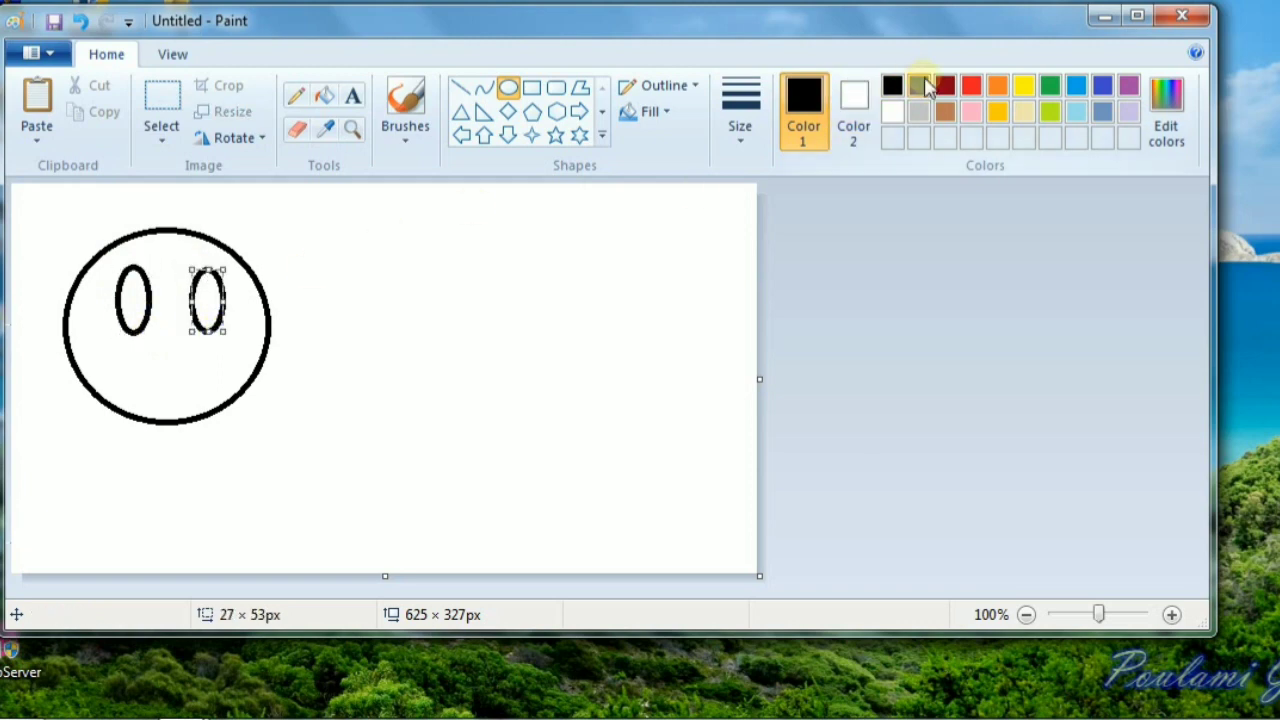
{"action": "left_click", "coordinate": [1021, 88]}
{"action": "left_click", "coordinate": [892, 86]}
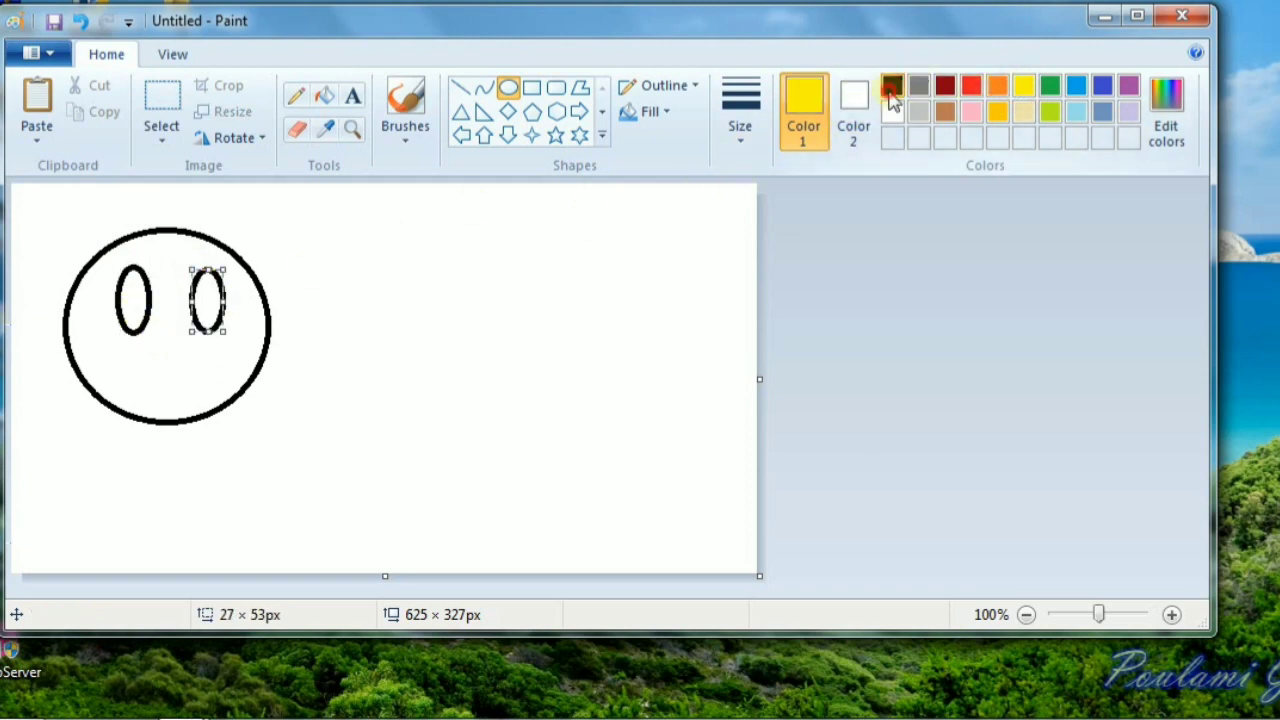
{"action": "left_click", "coordinate": [141, 400]}
Draw a small yellow oval in the lower part of each eye
{"action": "left_click", "coordinate": [1021, 87]}
{"action": "left_click_drag", "start_coordinate": [195, 313], "coordinate": [217, 330]}
{"action": "left_click_drag", "start_coordinate": [116, 295], "coordinate": [137, 326]}
{"action": "left_click", "coordinate": [797, 262]}
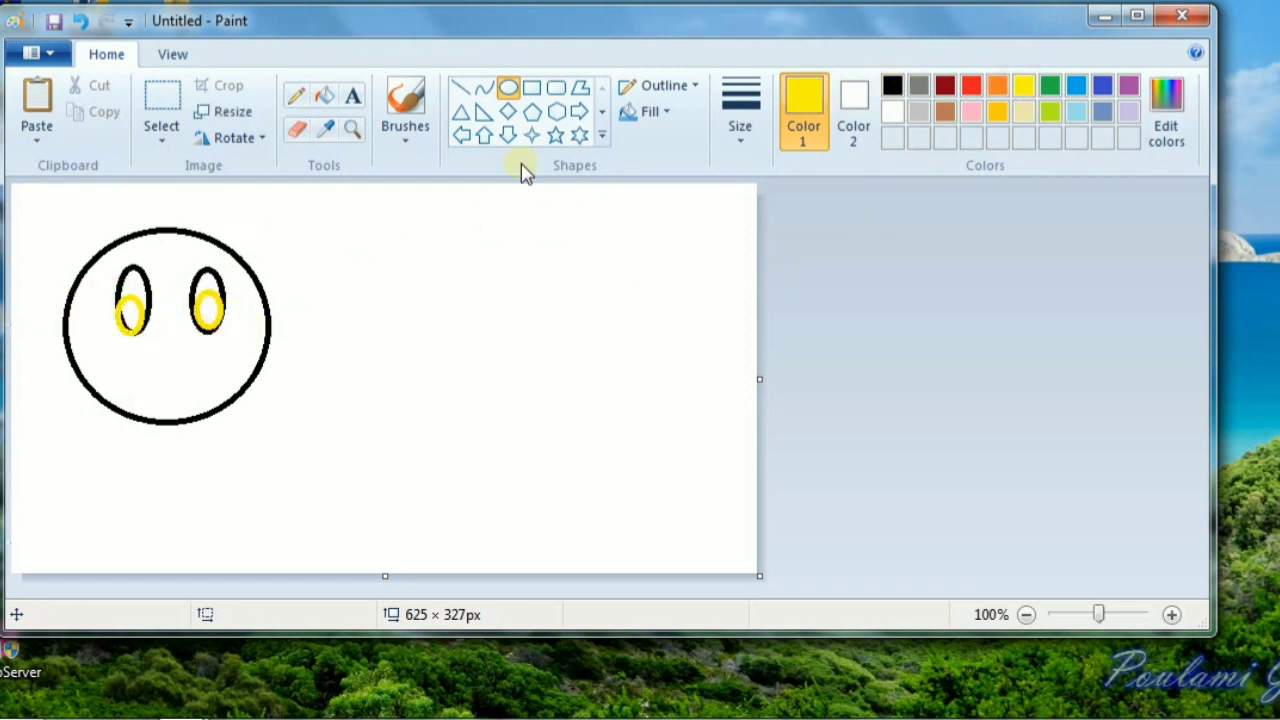
Fill the face with brown and the small ovals inside the eyes with yellow
{"action": "left_click", "coordinate": [971, 87]}
{"action": "left_click", "coordinate": [945, 111]}
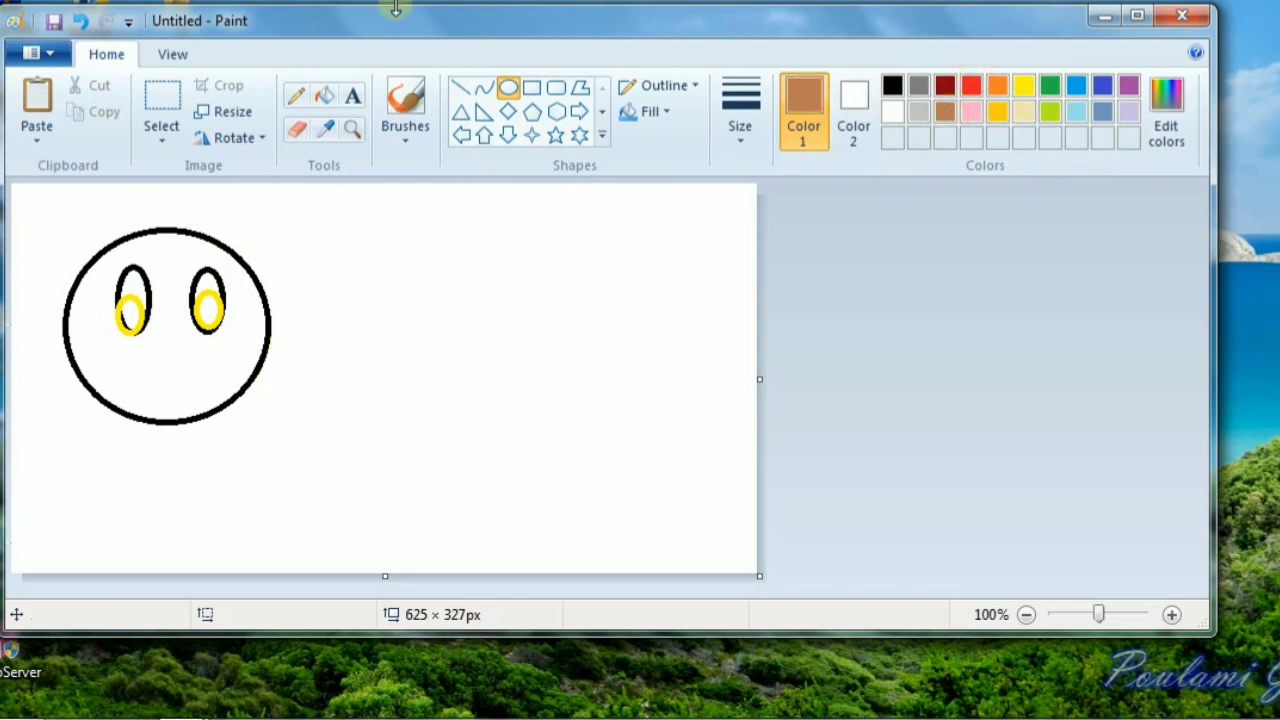
{"action": "left_click", "coordinate": [330, 100]}
{"action": "left_click", "coordinate": [226, 330]}
{"action": "left_click", "coordinate": [1023, 87]}
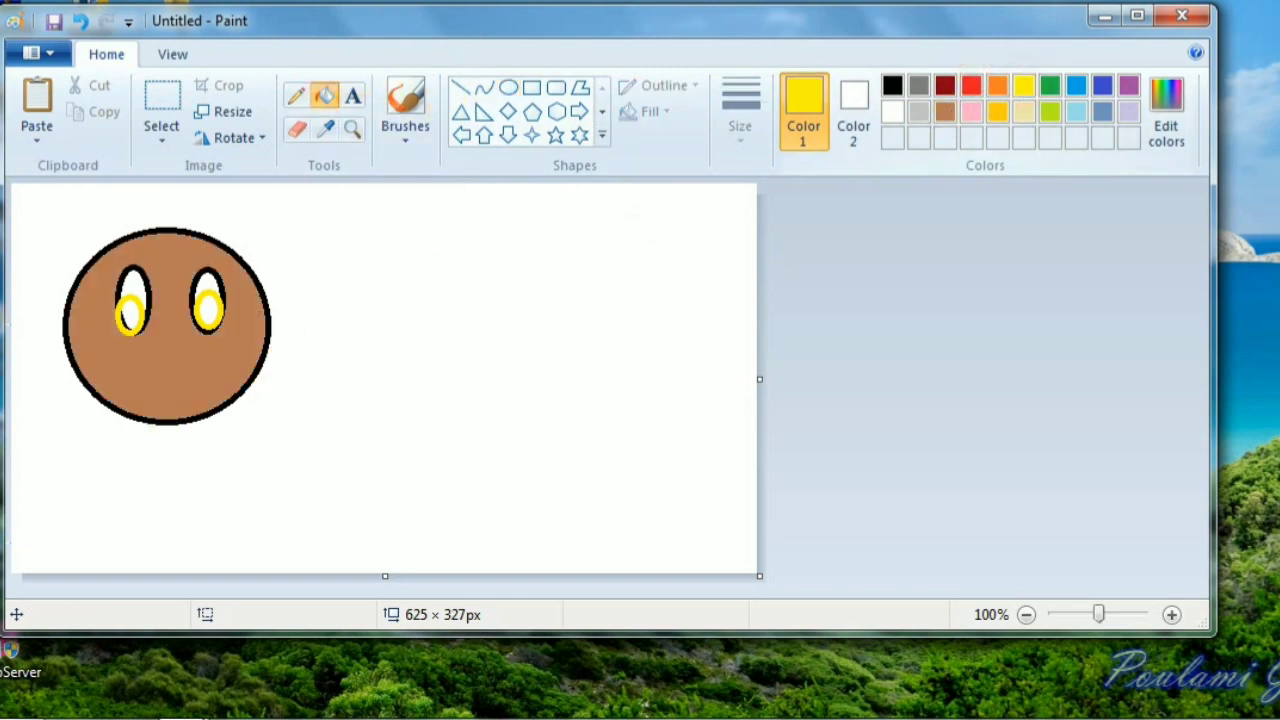
Brush a curved white smile on the face below the eyes
{"action": "left_click", "coordinate": [892, 111]}
{"action": "left_click", "coordinate": [405, 105]}
{"action": "mouse_move", "coordinate": [126, 363]}
{"action": "left_mouse_down"}
{"action": "mouse_move", "coordinate": [167, 382]}
{"action": "mouse_move", "coordinate": [223, 359]}
{"action": "left_mouse_up"}
{"action": "key", "text": "ctrl+z"}
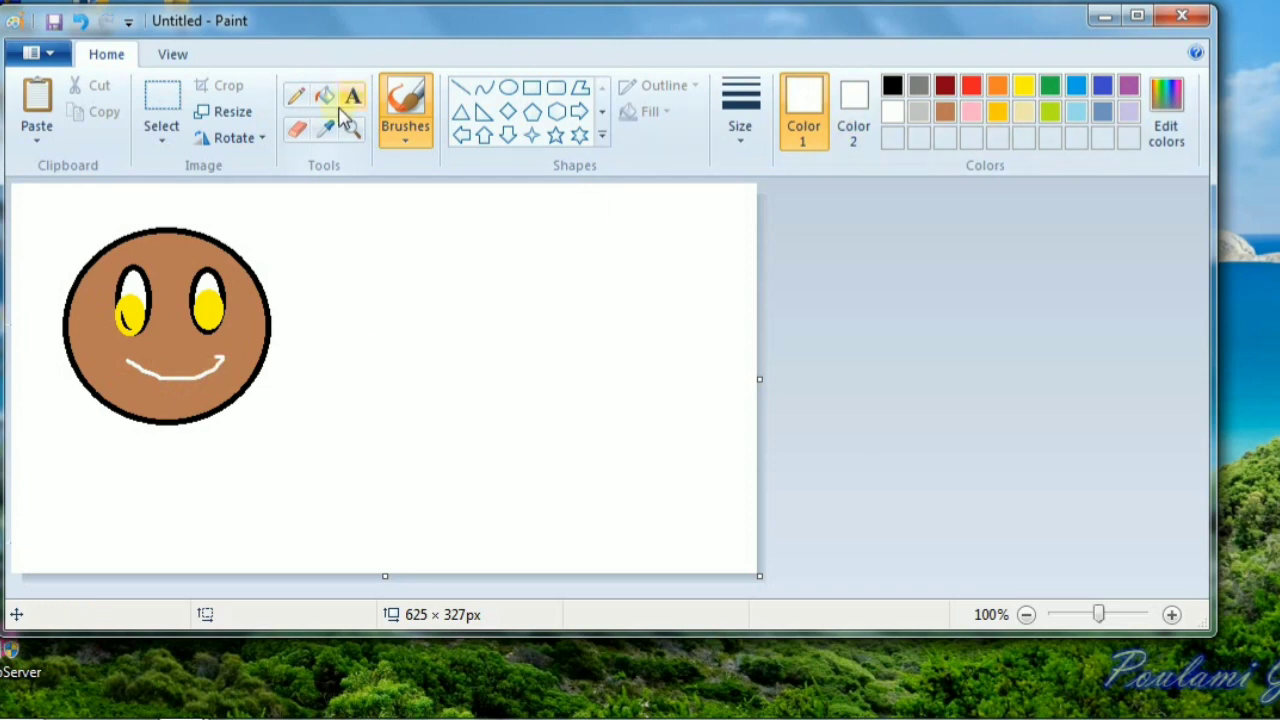
Draw a small black oval pupil over the yellow area of each eye
{"action": "left_click", "coordinate": [892, 85]}
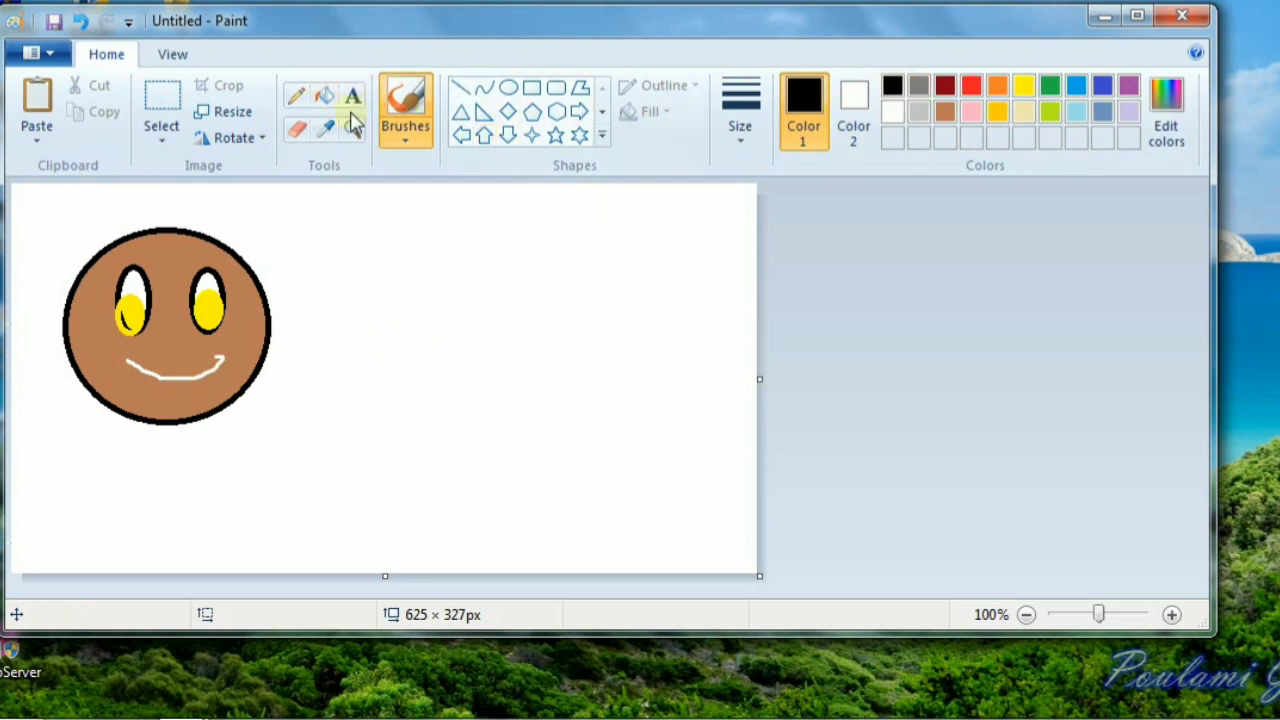
{"action": "left_click", "coordinate": [508, 88]}
{"action": "mouse_move", "coordinate": [217, 300]}
{"action": "left_mouse_down"}
{"action": "mouse_move", "coordinate": [207, 320]}
{"action": "mouse_move", "coordinate": [180, 311]}
{"action": "mouse_move", "coordinate": [140, 335]}
{"action": "left_mouse_up"}
{"action": "left_click_drag", "start_coordinate": [197, 299], "coordinate": [199, 334]}
{"action": "left_click", "coordinate": [126, 320]}
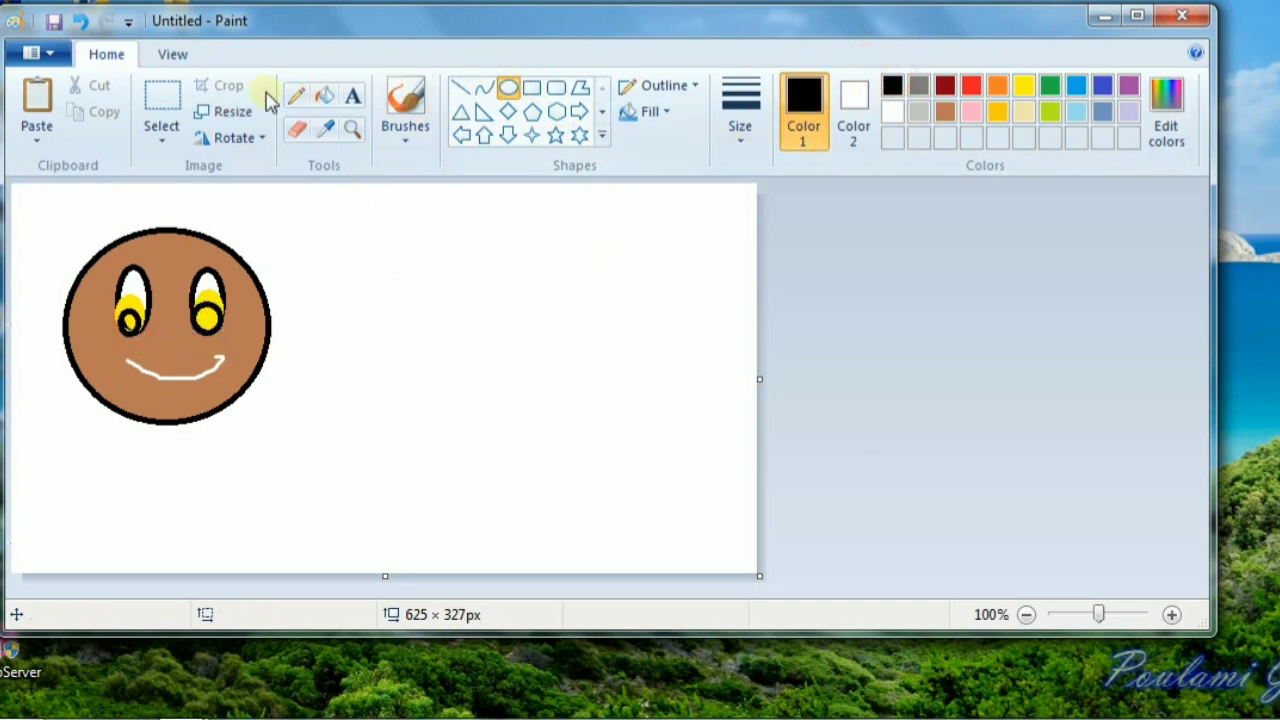
Fill both pupils with black
{"action": "left_click", "coordinate": [326, 95]}
{"action": "left_click", "coordinate": [205, 316]}
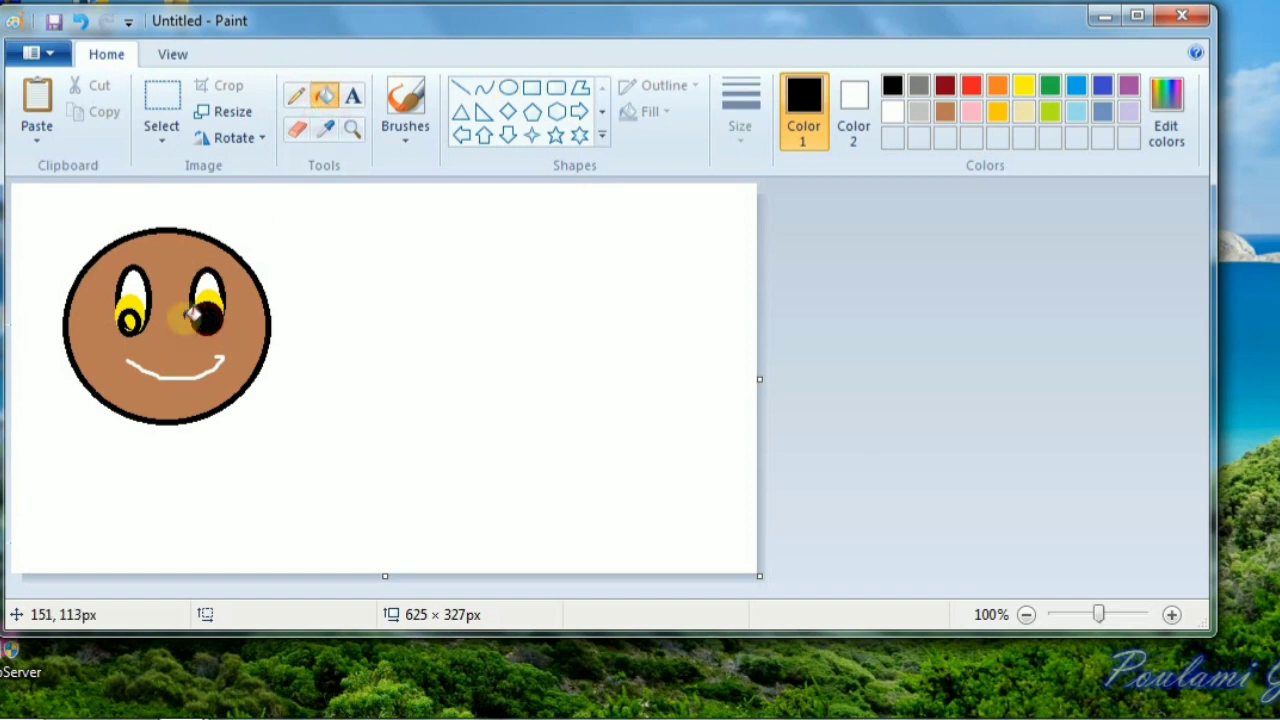
{"action": "left_click", "coordinate": [129, 316]}
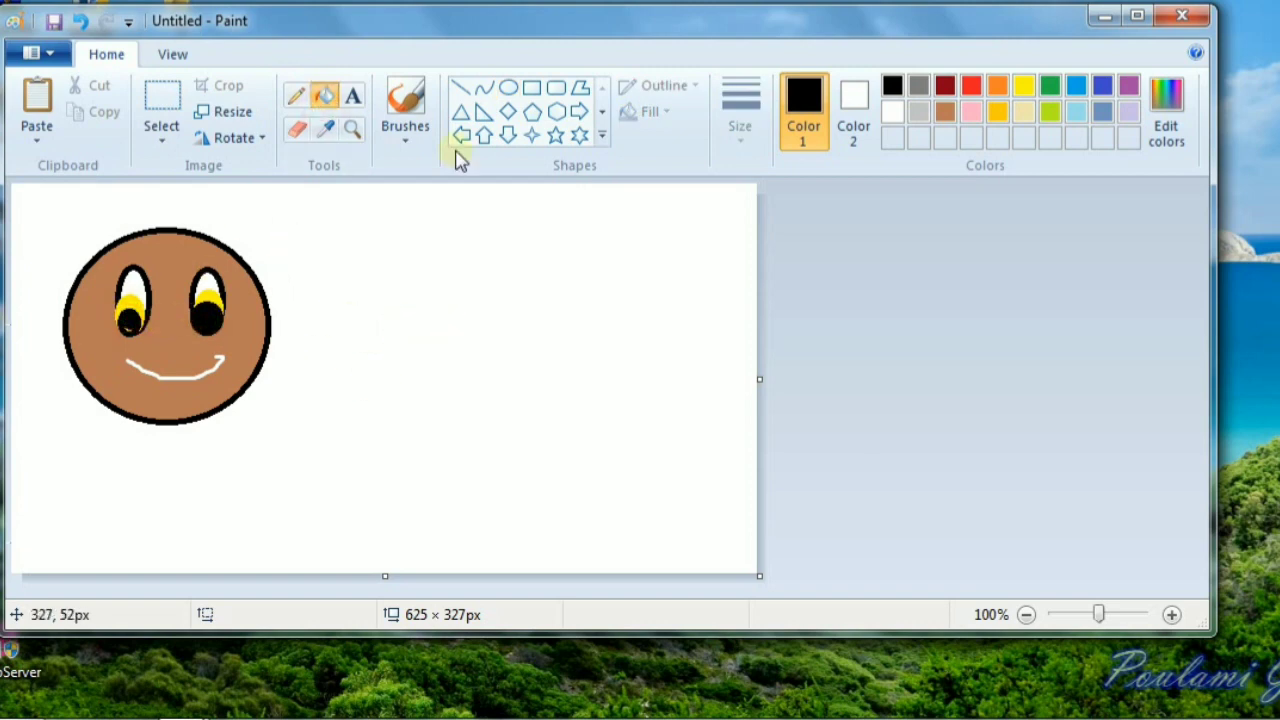
Select the smiley face with a rectangle of about 212 × 210 px, smear it across the canvas, and undo the trail
{"action": "left_click", "coordinate": [162, 98]}
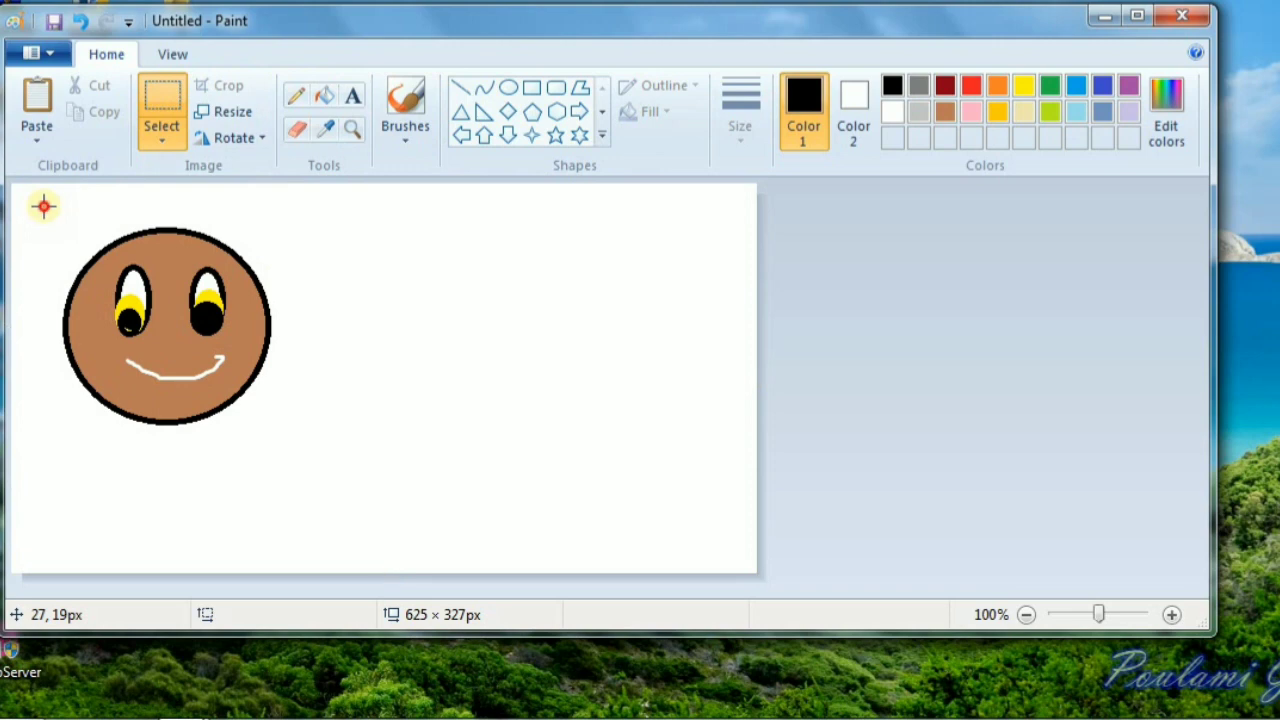
{"action": "left_click_drag", "start_coordinate": [44, 213], "coordinate": [49, 233]}
{"action": "left_click_drag", "start_coordinate": [68, 291], "coordinate": [297, 463]}
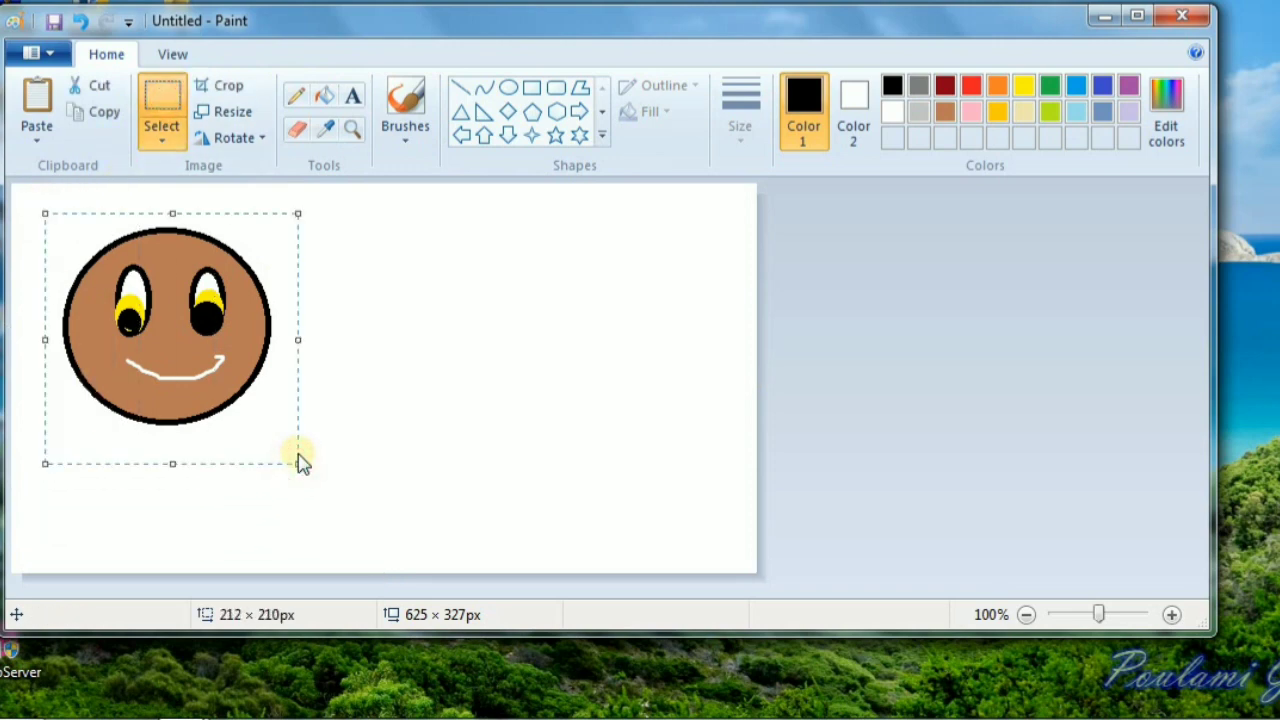
{"action": "mouse_move", "coordinate": [117, 397]}
{"action": "left_mouse_down"}
{"action": "mouse_move", "coordinate": [233, 461]}
{"action": "mouse_move", "coordinate": [320, 456]}
{"action": "mouse_move", "coordinate": [375, 336]}
{"action": "mouse_move", "coordinate": [427, 343]}
{"action": "mouse_move", "coordinate": [452, 439]}
{"action": "mouse_move", "coordinate": [504, 499]}
{"action": "mouse_move", "coordinate": [610, 474]}
{"action": "mouse_move", "coordinate": [655, 391]}
{"action": "left_mouse_up"}
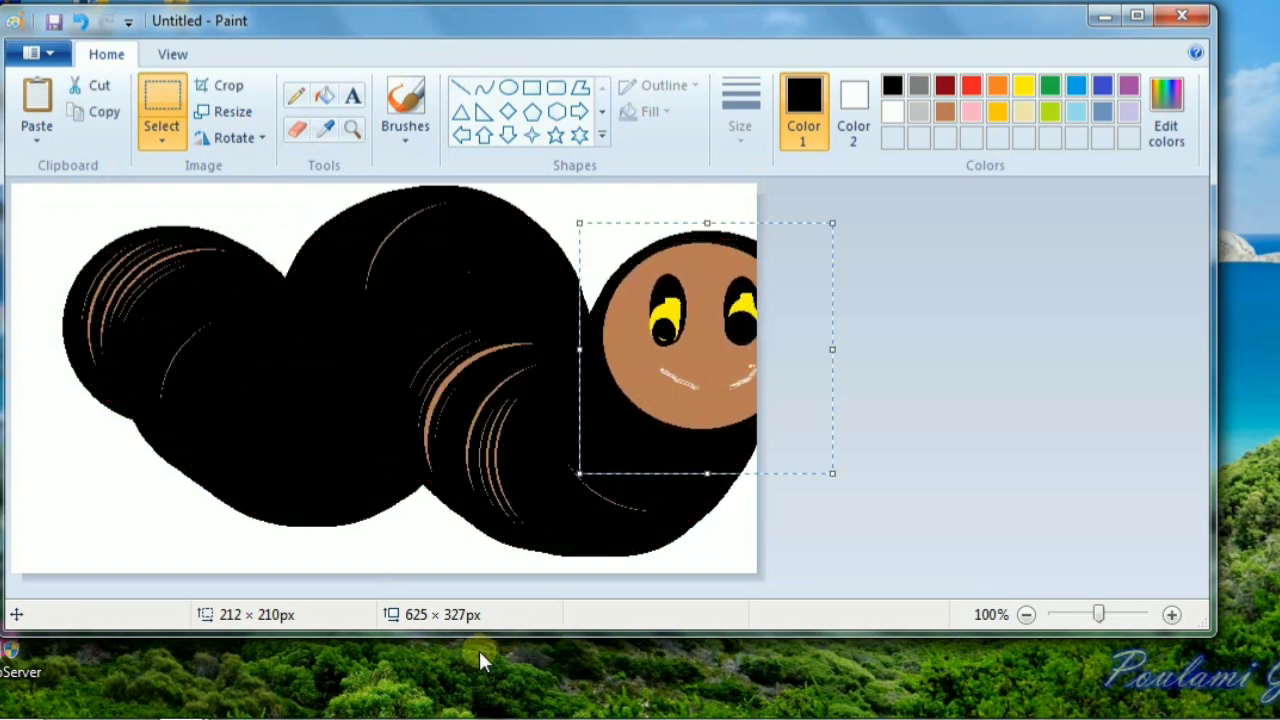
{"action": "key", "text": "ctrl+z"}
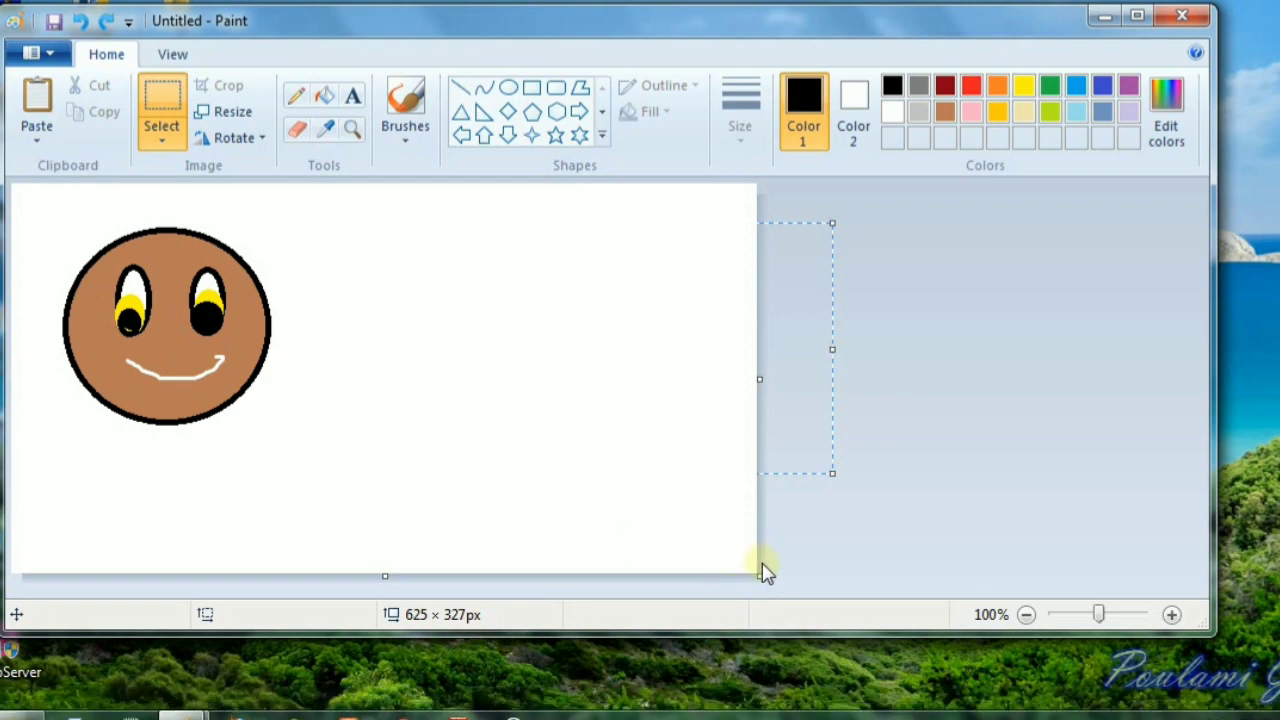
Enlarge the canvas to about 973 × 340 px, smear the selected face across it in a wavy trail, and undo the trail
{"action": "left_click_drag", "start_coordinate": [759, 576], "coordinate": [1169, 586]}
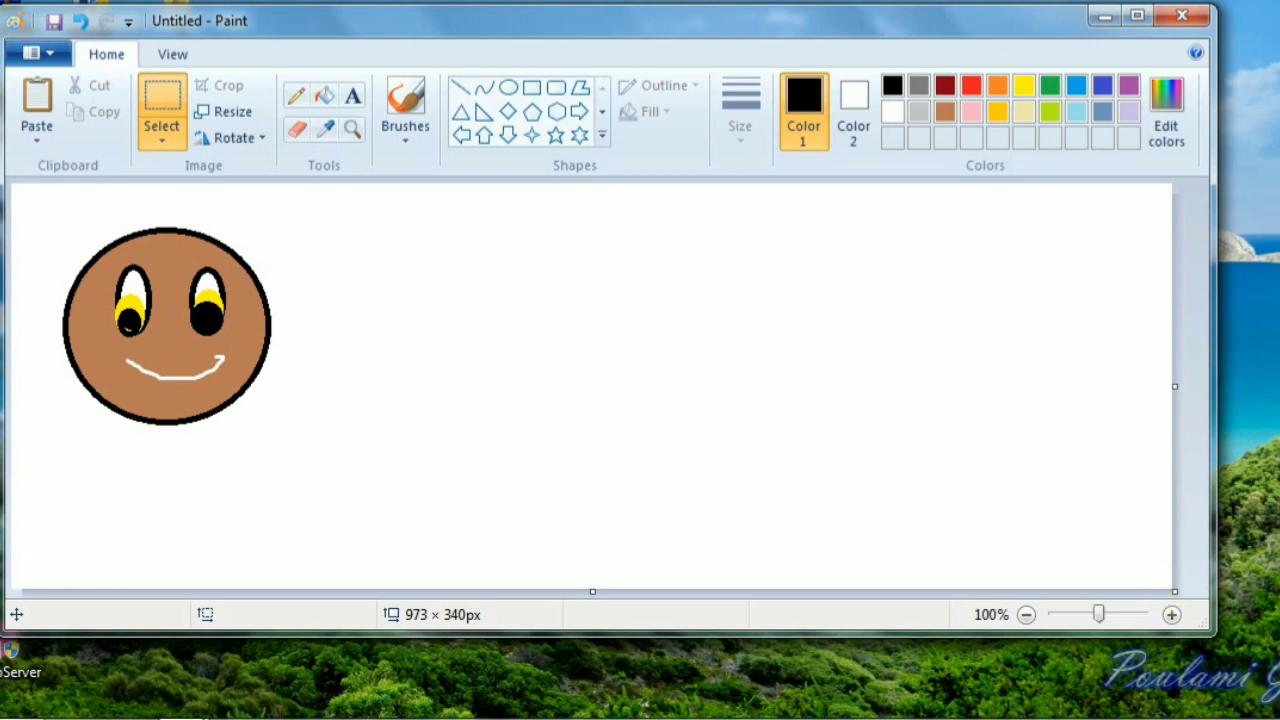
{"action": "left_click", "coordinate": [170, 105]}
{"action": "left_click_drag", "start_coordinate": [83, 200], "coordinate": [63, 262]}
{"action": "left_click_drag", "start_coordinate": [211, 414], "coordinate": [40, 205]}
{"action": "mouse_move", "coordinate": [194, 294]}
{"action": "left_mouse_down"}
{"action": "mouse_move", "coordinate": [216, 410]}
{"action": "mouse_move", "coordinate": [440, 509]}
{"action": "mouse_move", "coordinate": [627, 294]}
{"action": "mouse_move", "coordinate": [1039, 465]}
{"action": "mouse_move", "coordinate": [1065, 222]}
{"action": "left_mouse_up"}
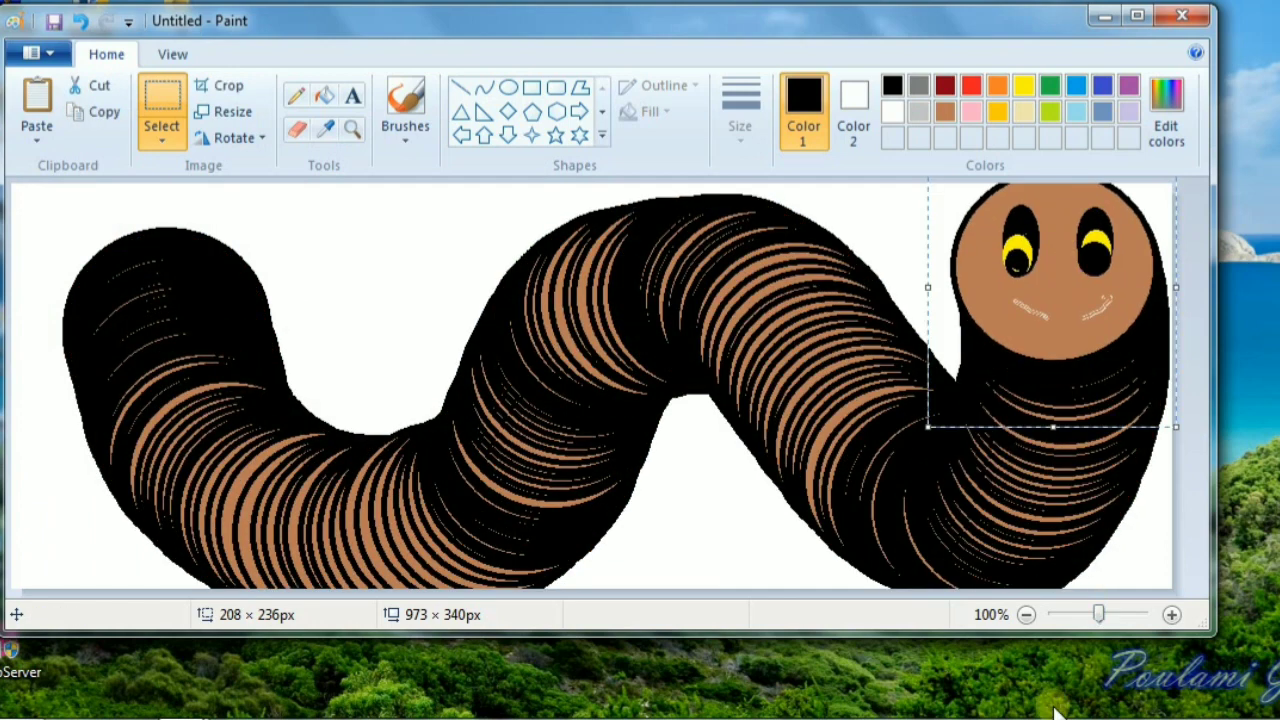
{"action": "key", "text": "ctrl+z"}
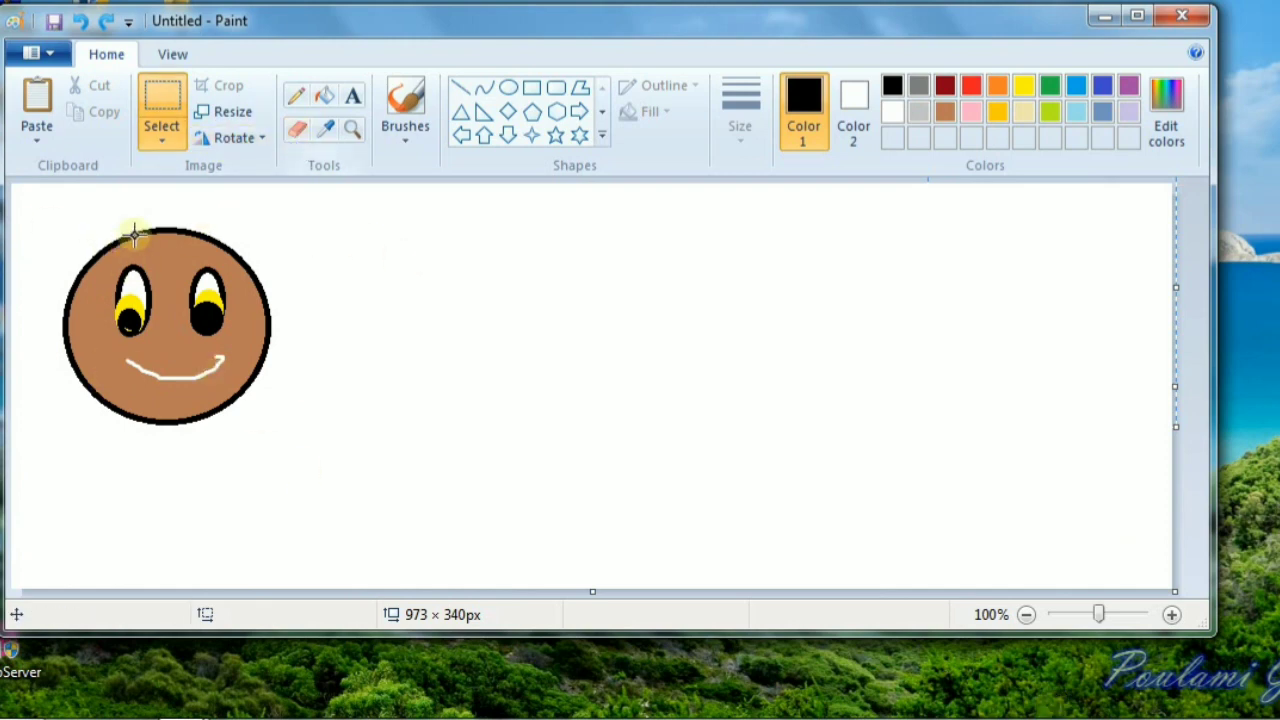
Bring the Belani Calcutta Riverside Lake Town picture window to the front and place it beside the untitled drawing
{"action": "mouse_move", "coordinate": [178, 705]}
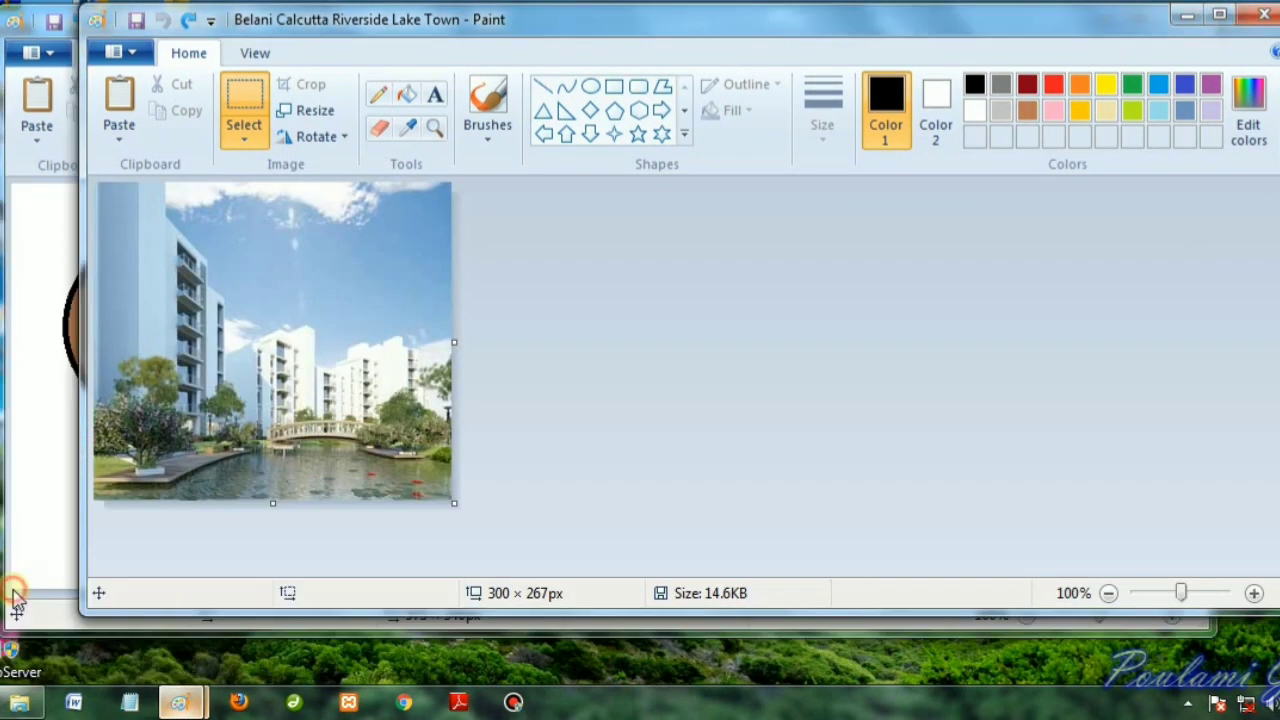
{"action": "left_click", "coordinate": [14, 592]}
{"action": "left_click", "coordinate": [14, 592]}
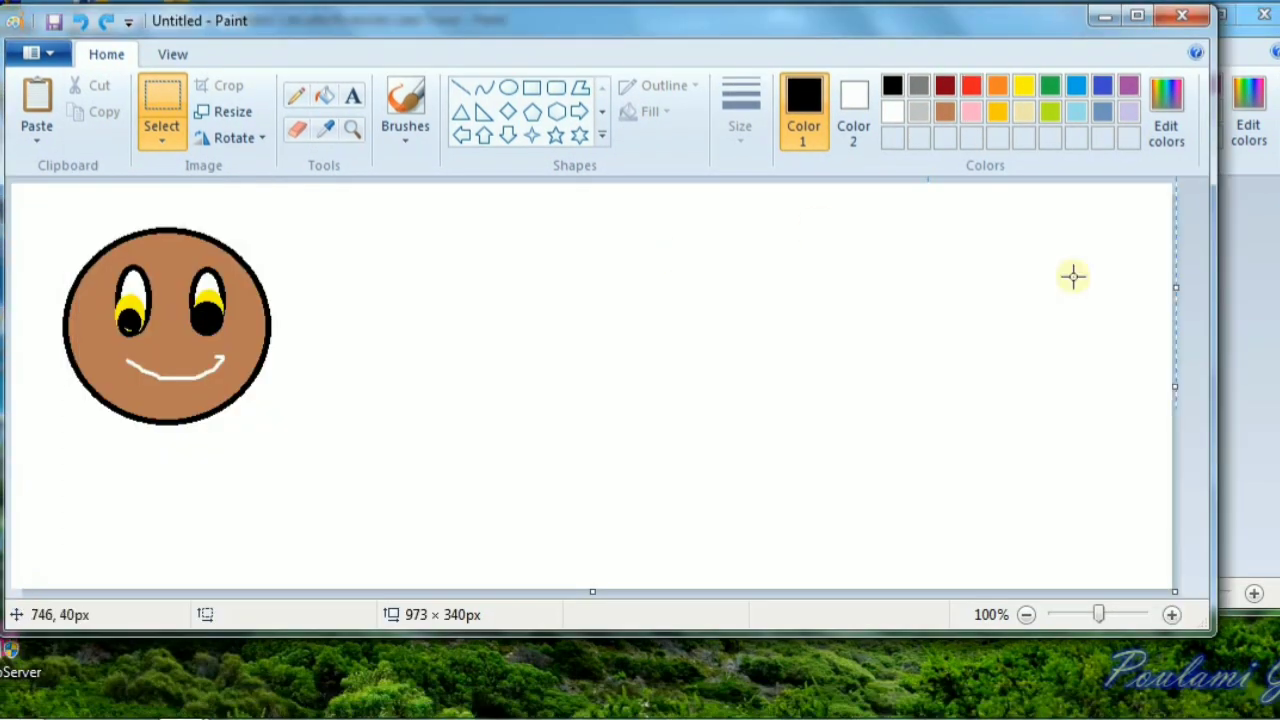
{"action": "left_click", "coordinate": [1272, 381]}
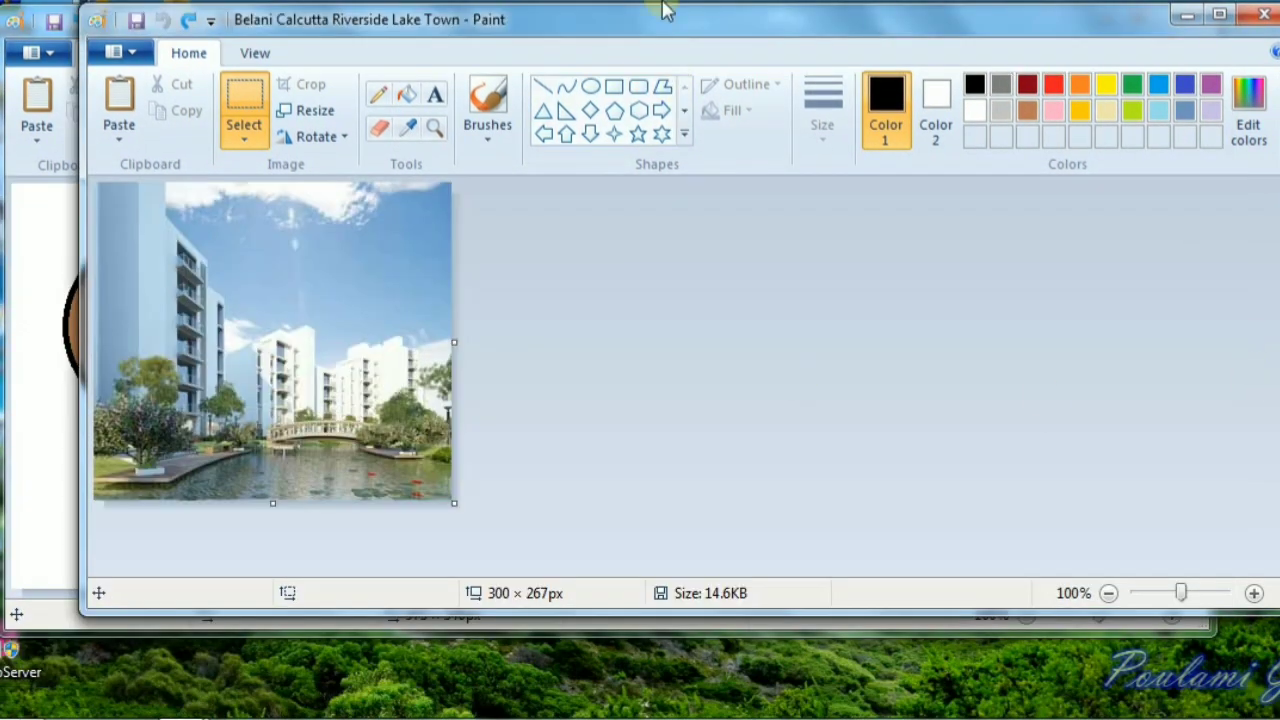
{"action": "left_click_drag", "start_coordinate": [669, 34], "coordinate": [727, 2]}
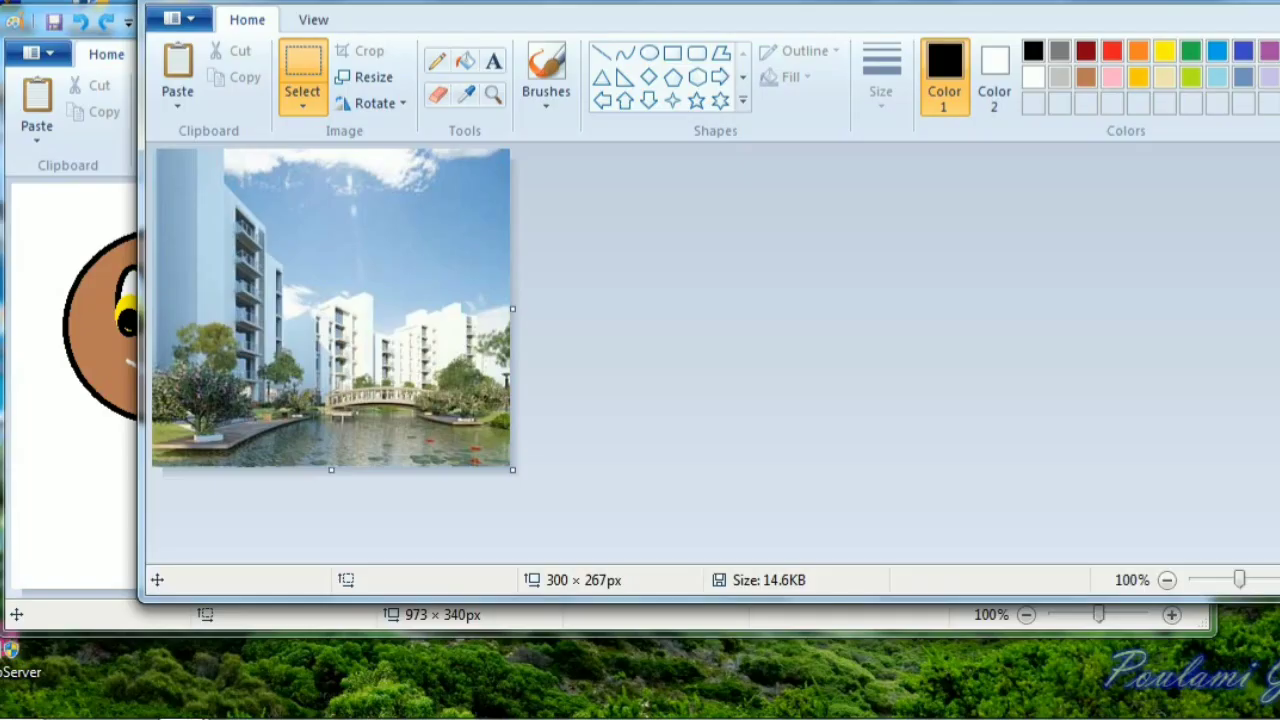
{"action": "mouse_move", "coordinate": [845, 2]}
{"action": "left_mouse_down"}
{"action": "mouse_move", "coordinate": [1080, 20]}
{"action": "mouse_move", "coordinate": [1149, 51]}
{"action": "left_mouse_up"}
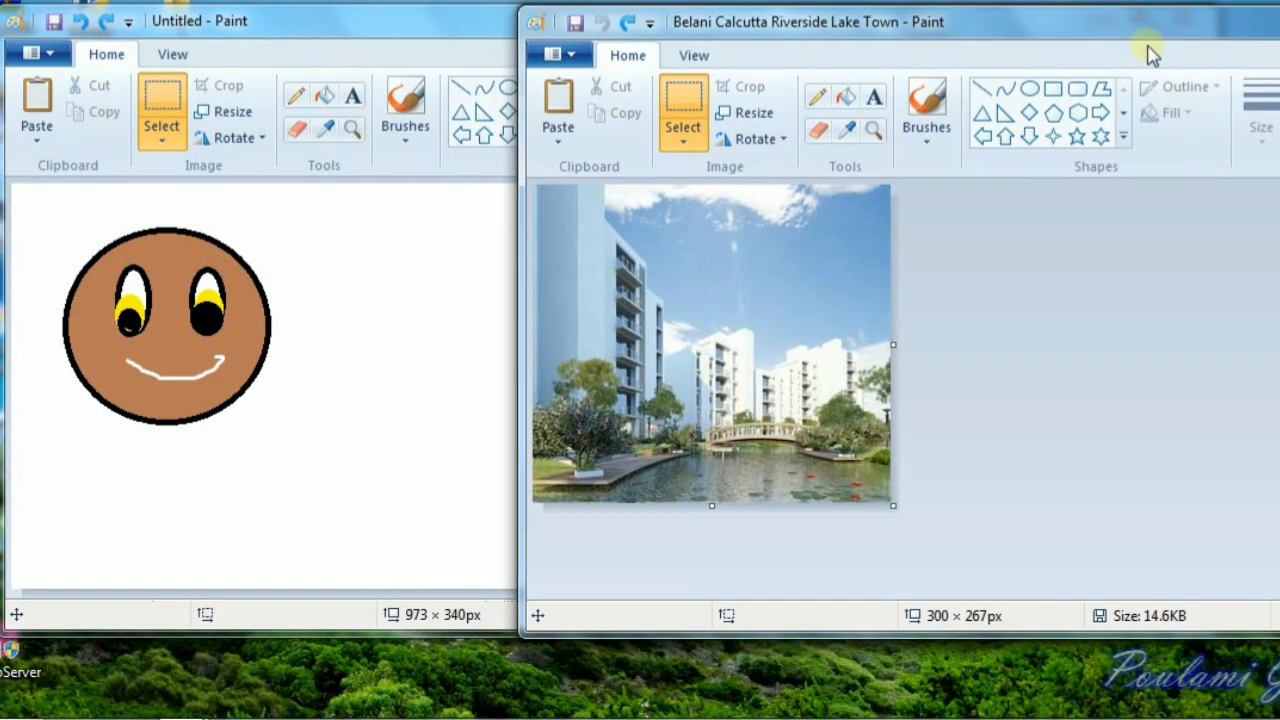
{"action": "mouse_move", "coordinate": [920, 35]}
{"action": "left_mouse_down"}
{"action": "mouse_move", "coordinate": [1134, 20]}
{"action": "mouse_move", "coordinate": [1146, 6]}
{"action": "left_mouse_up"}
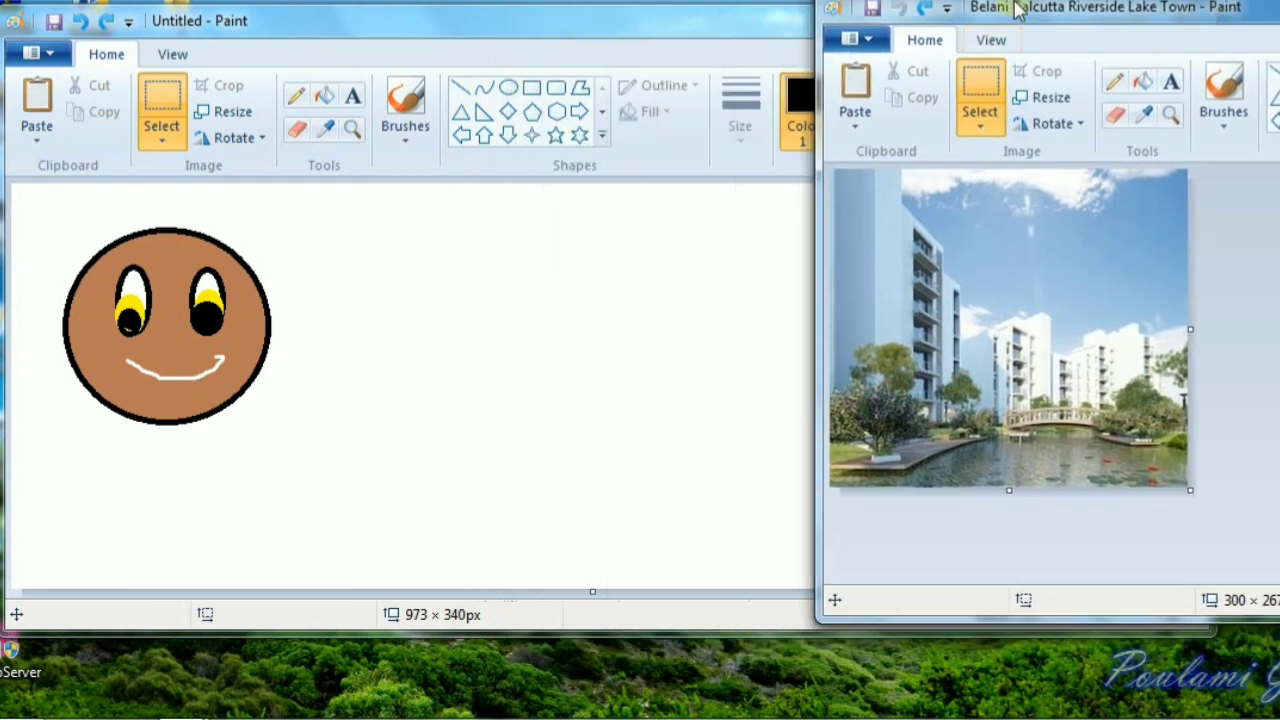
Copy a region of about 288 × 245 px from the building picture and paste it into the untitled drawing
{"action": "left_click", "coordinate": [965, 92]}
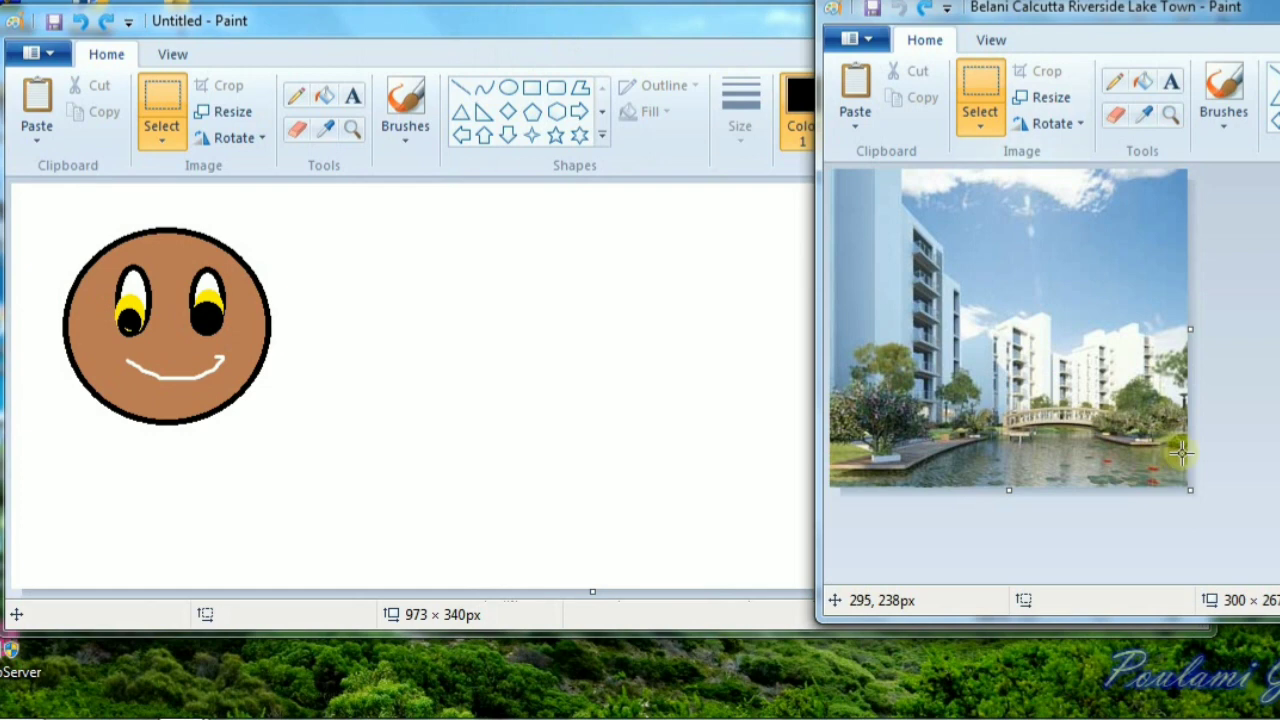
{"action": "mouse_move", "coordinate": [836, 170]}
{"action": "left_mouse_down"}
{"action": "mouse_move", "coordinate": [893, 295]}
{"action": "mouse_move", "coordinate": [1186, 500]}
{"action": "mouse_move", "coordinate": [1173, 421]}
{"action": "mouse_move", "coordinate": [1181, 461]}
{"action": "left_mouse_up"}
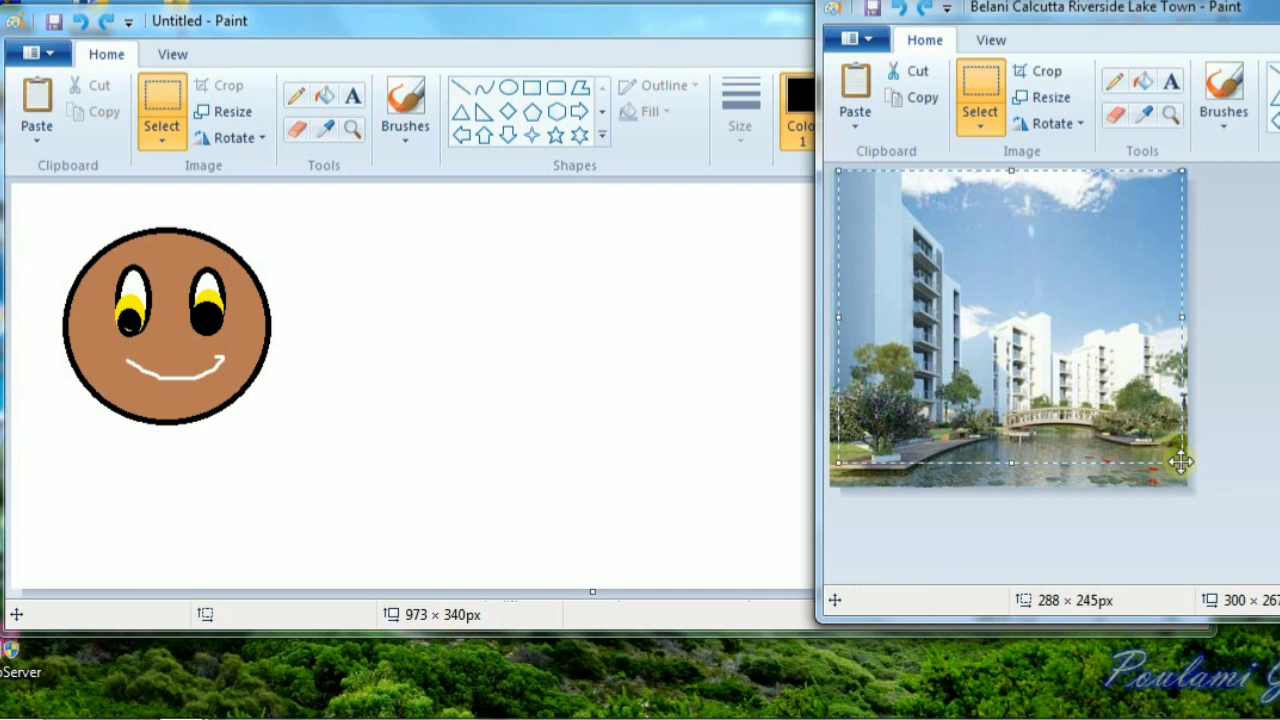
{"action": "left_click", "coordinate": [921, 98]}
{"action": "left_click_drag", "start_coordinate": [384, 224], "coordinate": [406, 278]}
{"action": "left_click", "coordinate": [633, 358]}
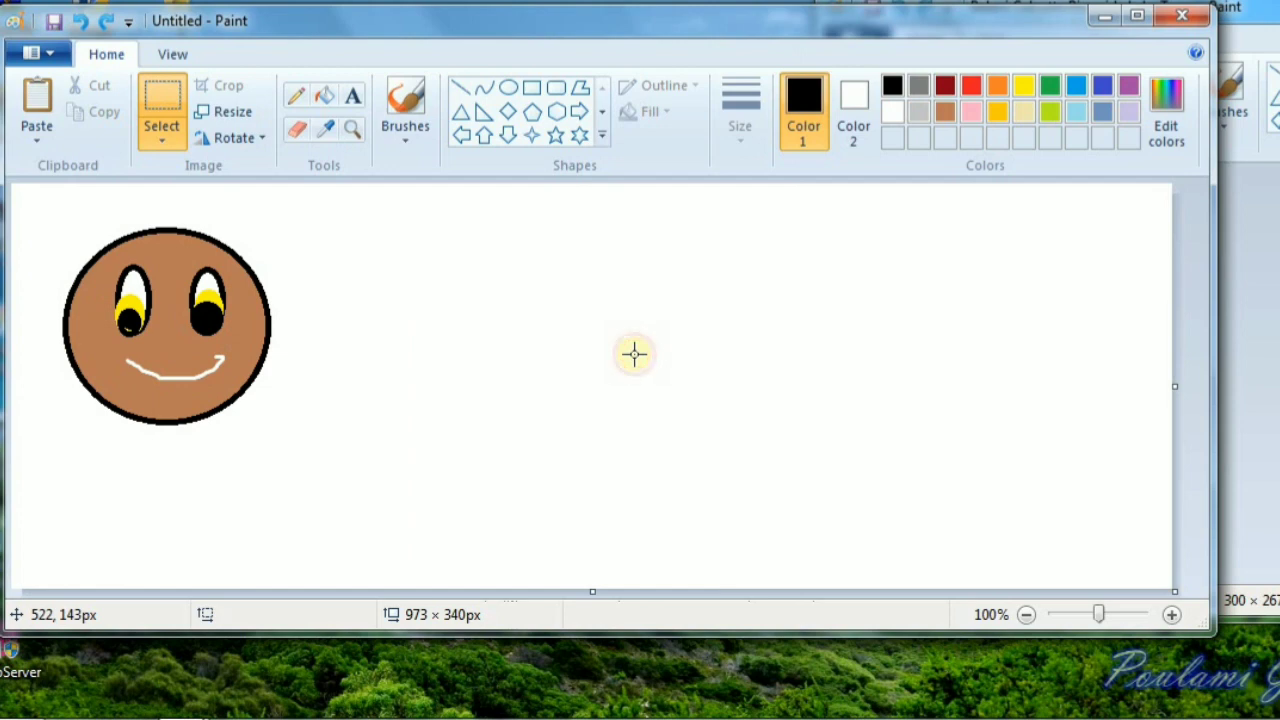
{"action": "key", "text": "ctrl+v"}
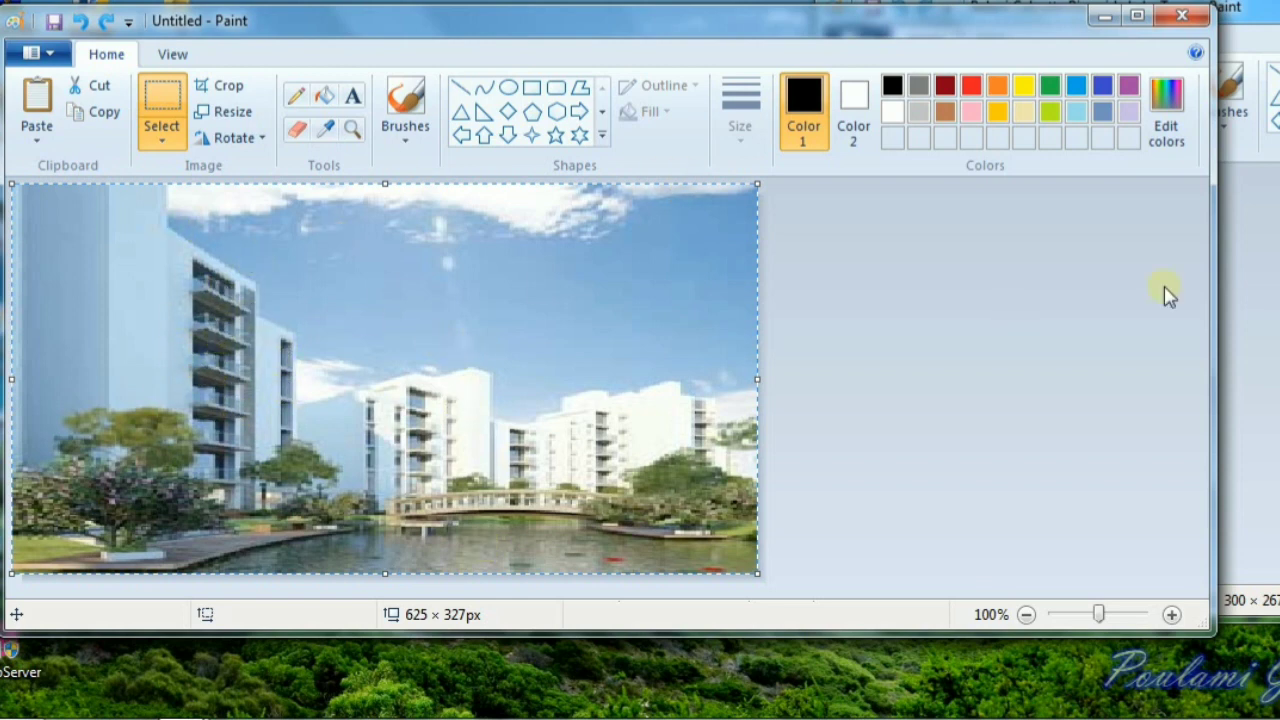
Shrink the pasted building picture to about half size in the untitled drawing and compare it with the original picture
{"action": "key", "text": "alt+Tab"}
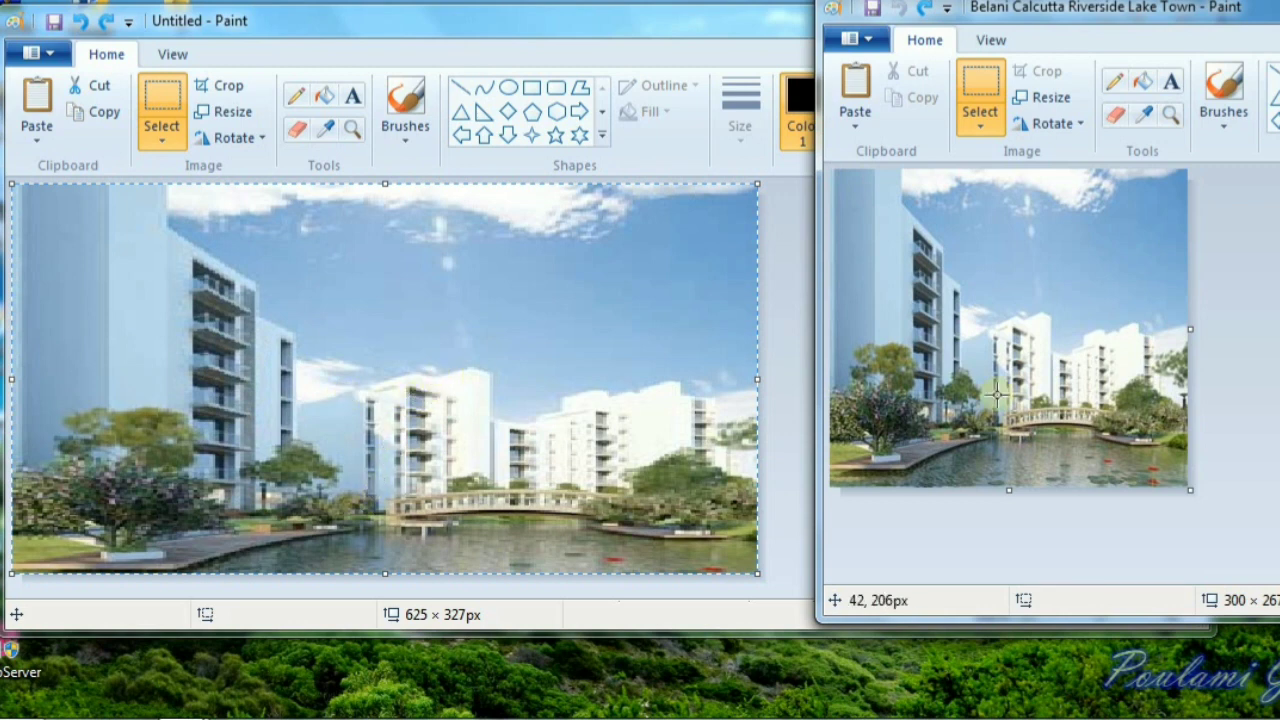
{"action": "left_click", "coordinate": [590, 24]}
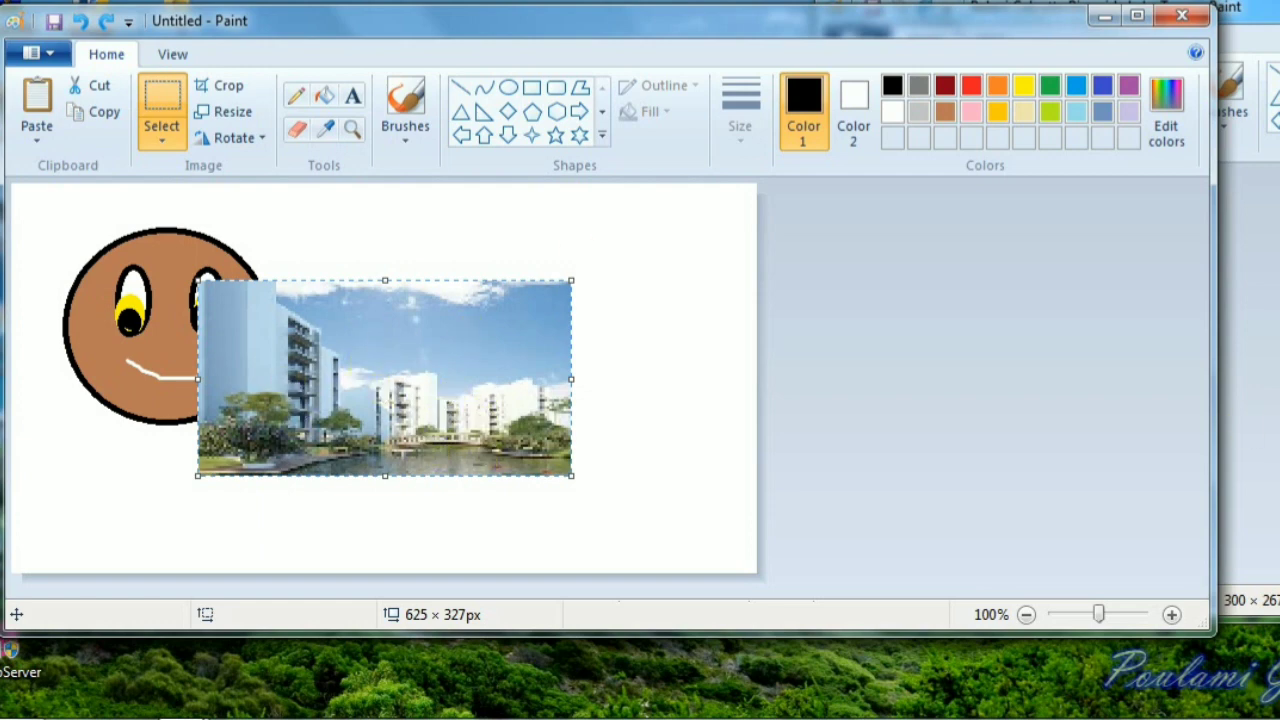
{"action": "key", "text": "alt+Tab"}
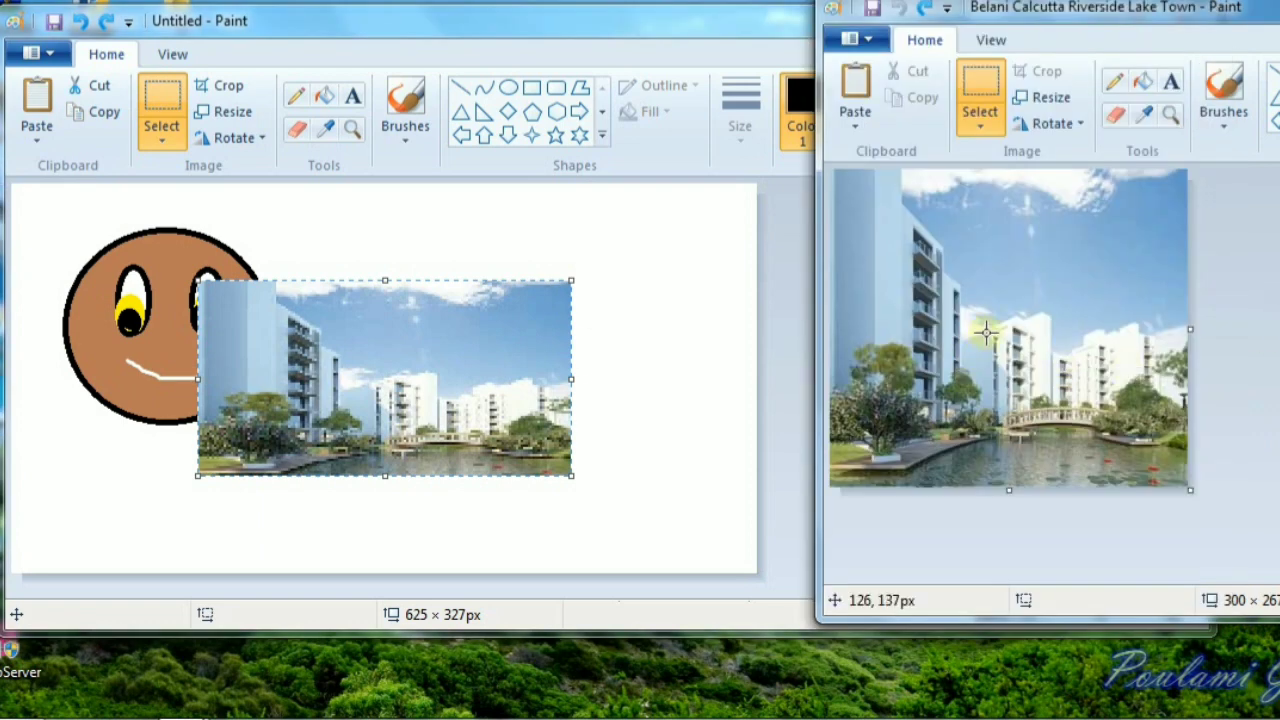
Enlarge the shrunken building picture back to fill the 625 × 327 px canvas and compare it with the original picture
{"action": "left_click", "coordinate": [472, 373]}
{"action": "key", "text": "ctrl+v"}
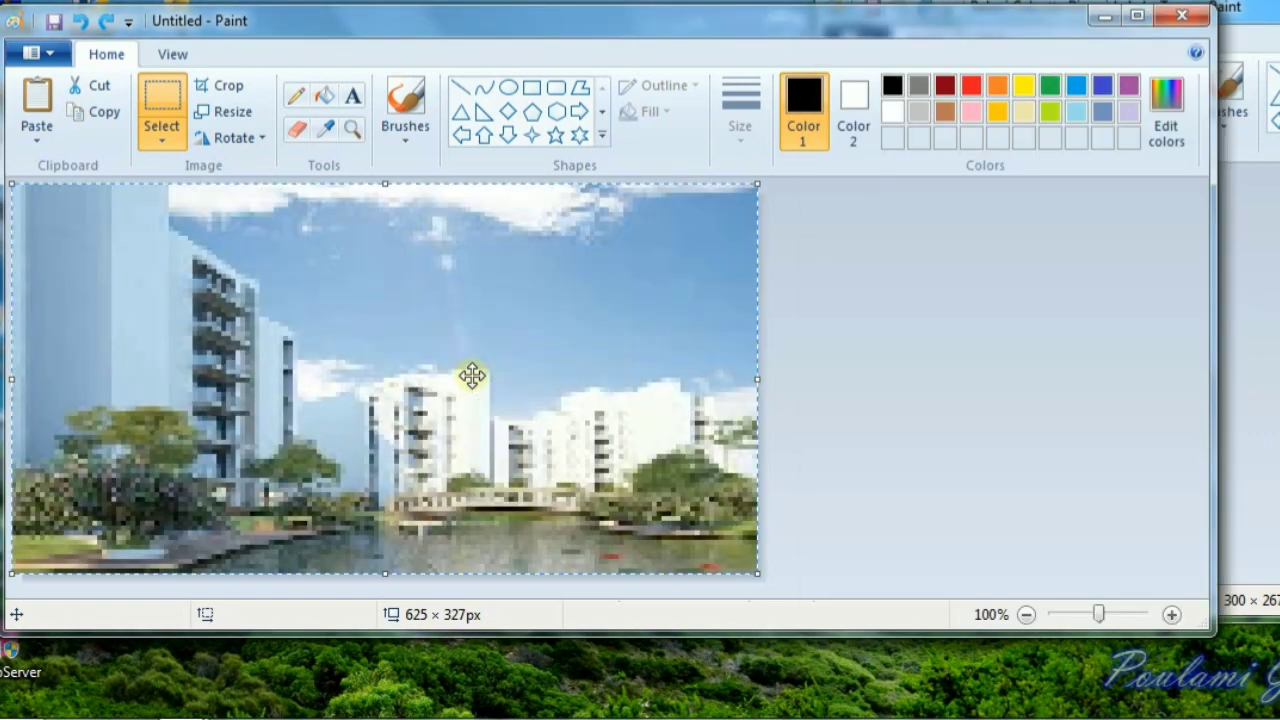
{"action": "key", "text": "alt+Tab"}
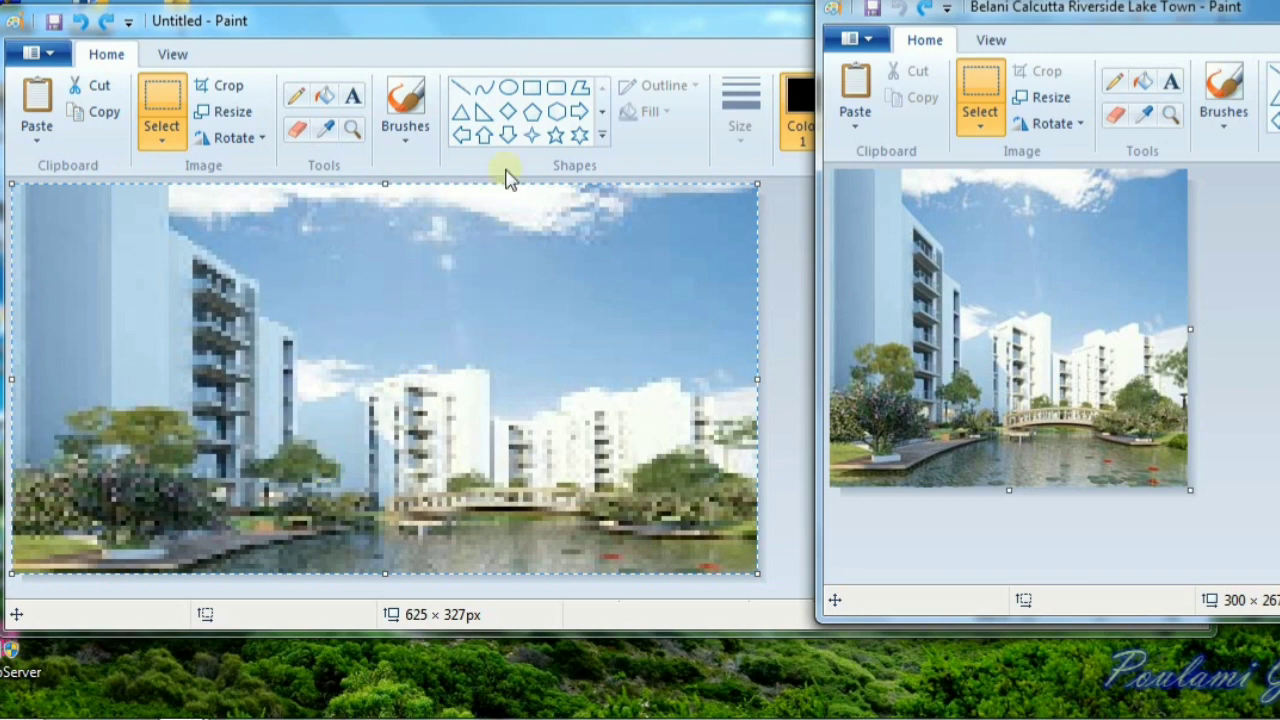
{"action": "left_click", "coordinate": [534, 27]}
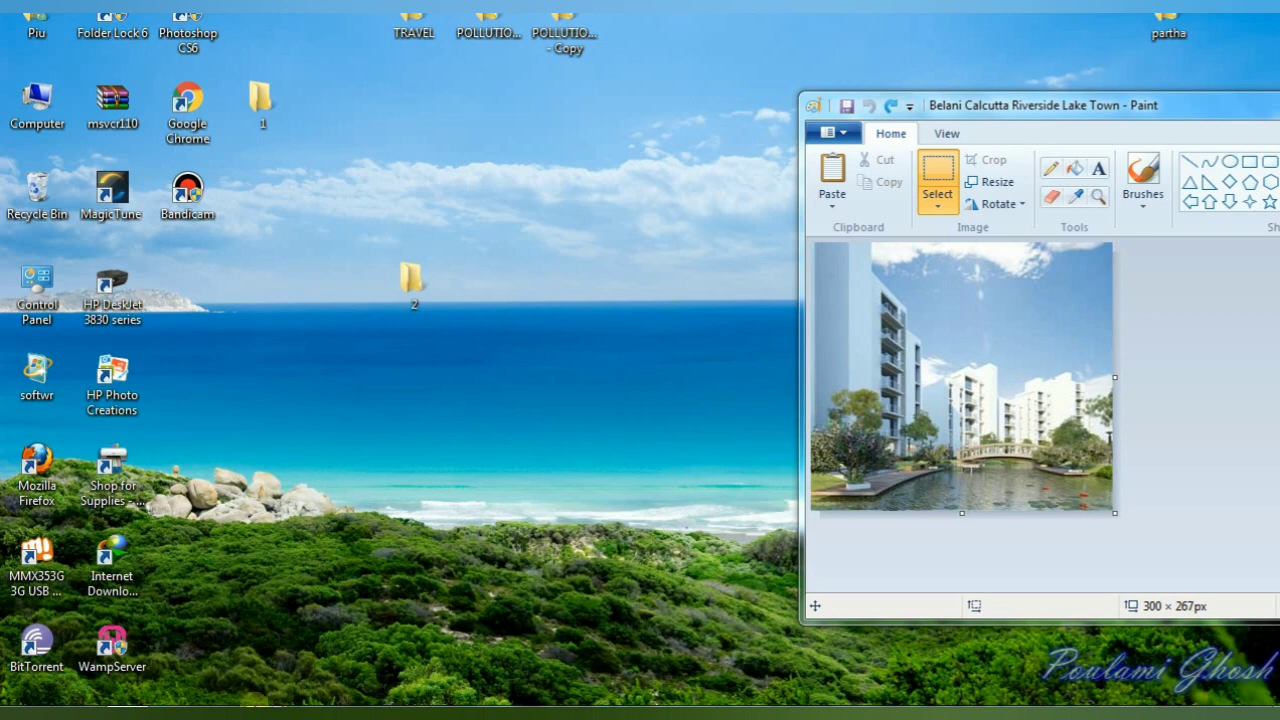
Switch to the Paint window that holds the blank 345 × 358 px canvas
{"action": "mouse_move", "coordinate": [255, 712]}
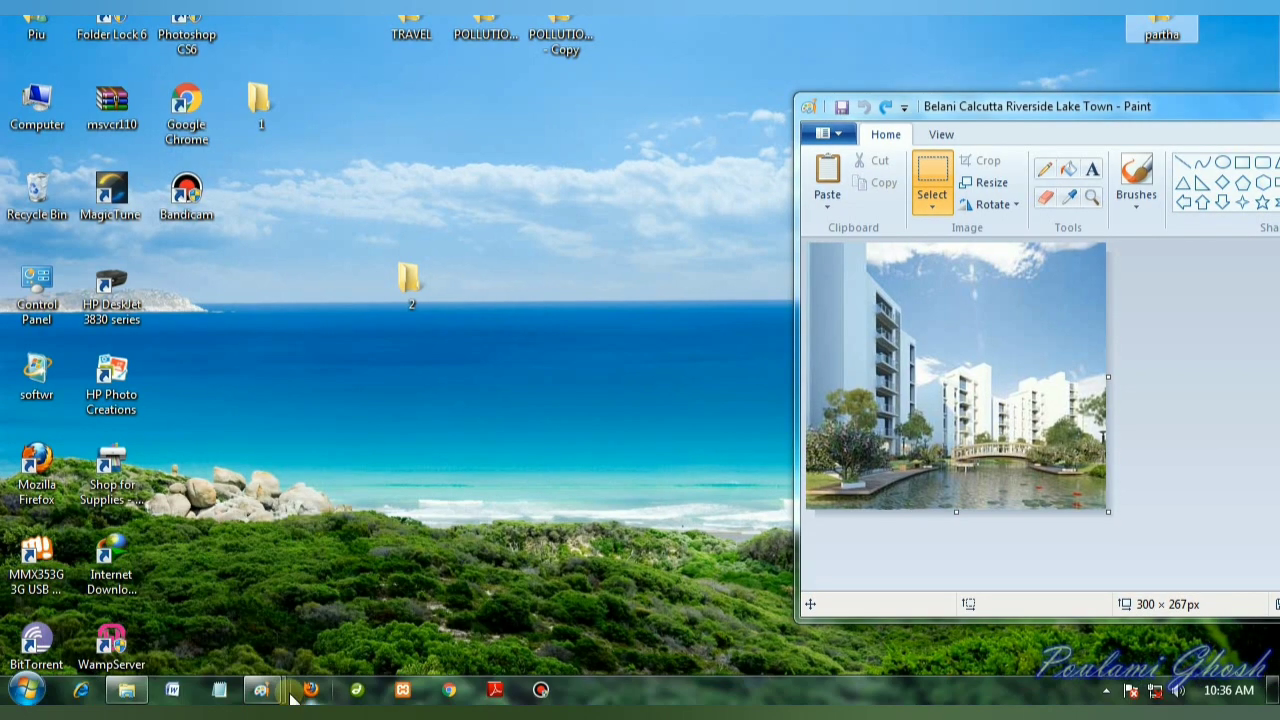
{"action": "mouse_move", "coordinate": [268, 698]}
{"action": "left_click", "coordinate": [314, 612]}
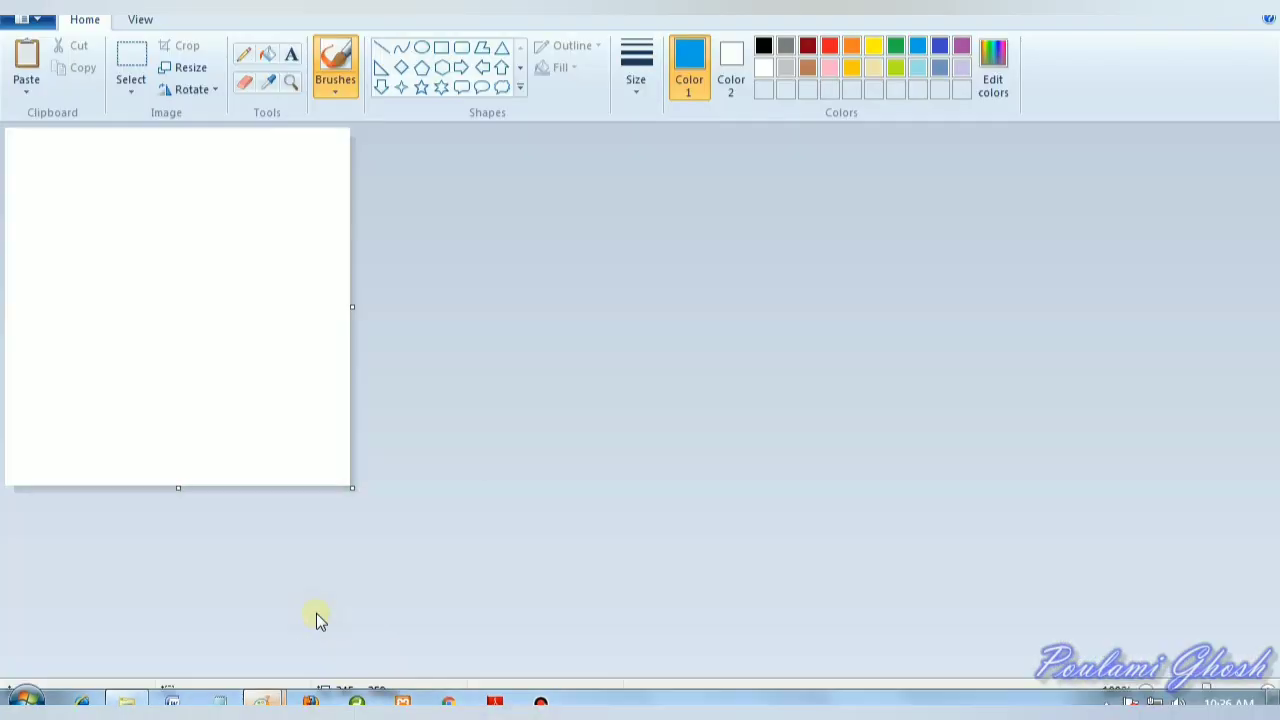
Draw a straight indigo diagonal from the canvas's upper right corner to its lower left corner, undoing an inaccurate first line
{"action": "left_click", "coordinate": [379, 47]}
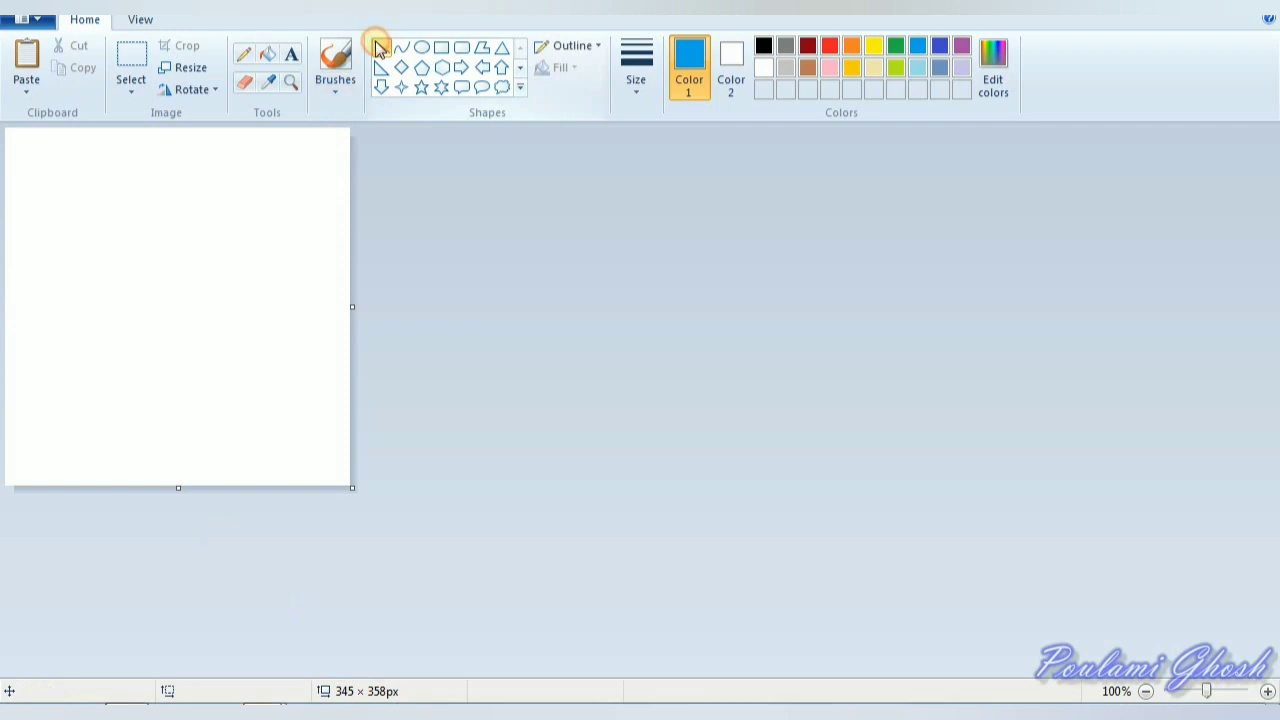
{"action": "left_click", "coordinate": [918, 45]}
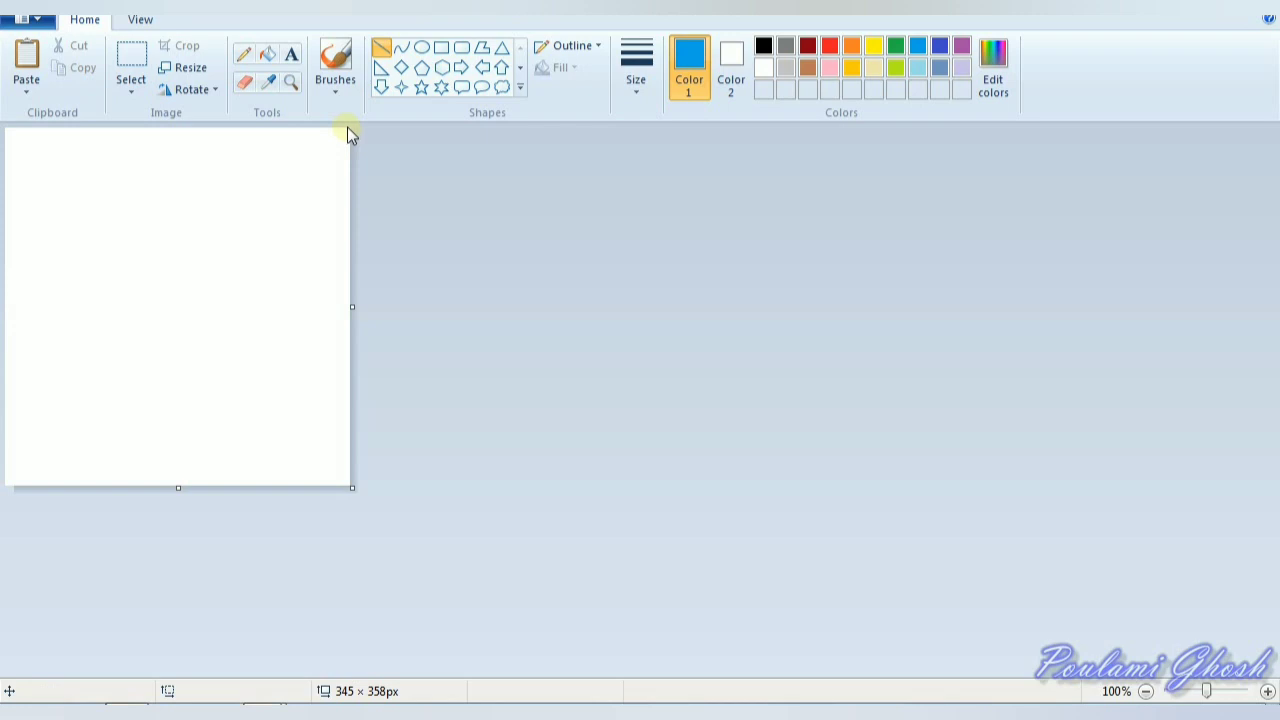
{"action": "left_click", "coordinate": [940, 46]}
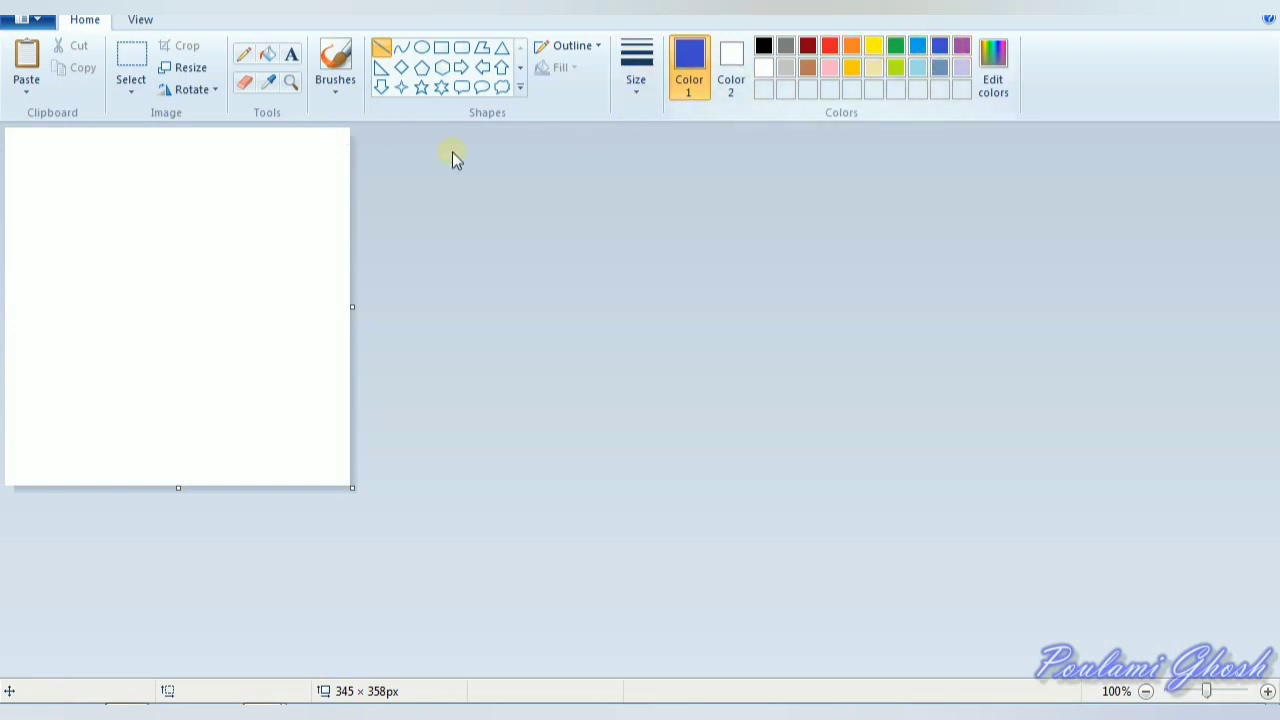
{"action": "mouse_move", "coordinate": [348, 127]}
{"action": "left_mouse_down"}
{"action": "mouse_move", "coordinate": [286, 174]}
{"action": "mouse_move", "coordinate": [42, 476]}
{"action": "left_mouse_up"}
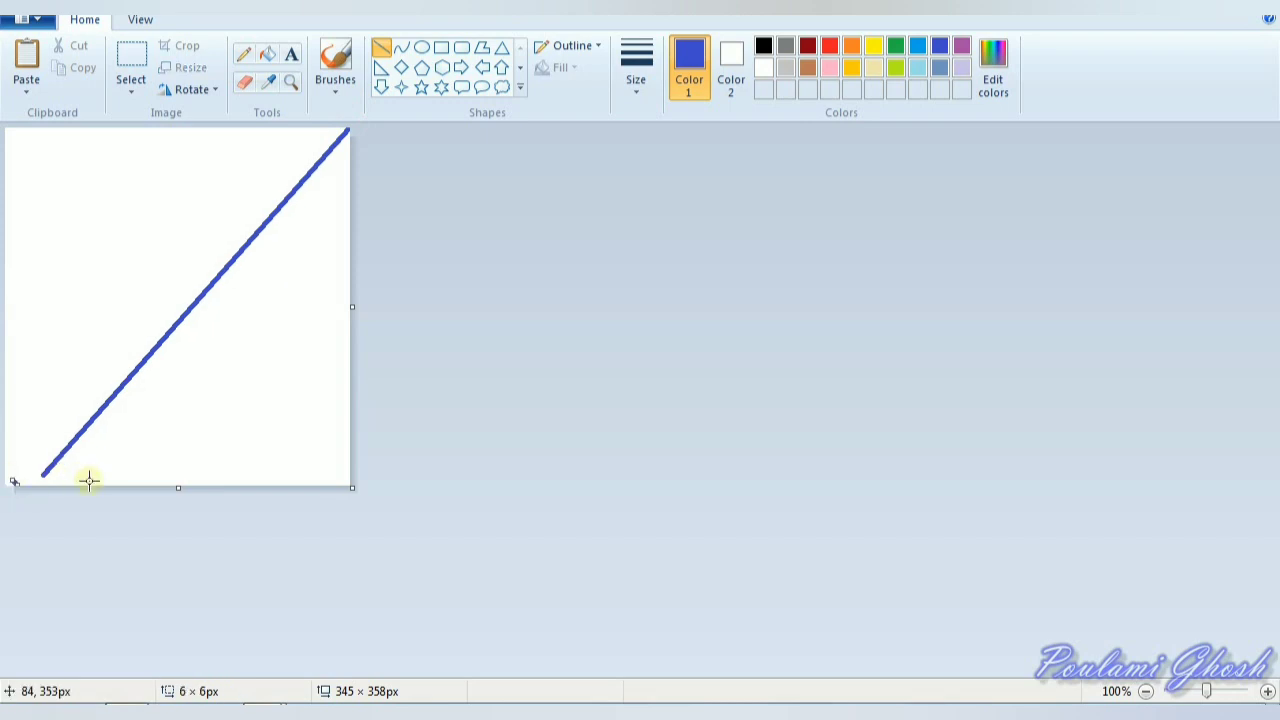
{"action": "key", "text": "ctrl+z"}
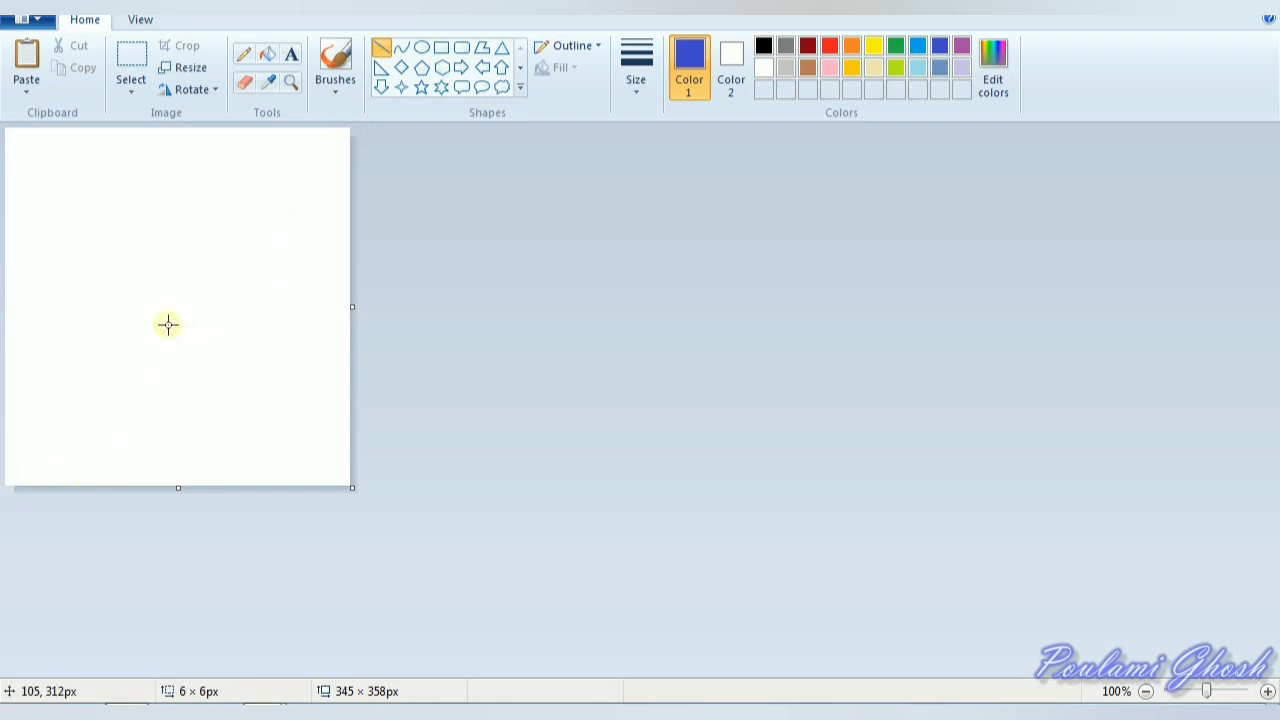
{"action": "left_click_drag", "start_coordinate": [344, 127], "coordinate": [7, 482]}
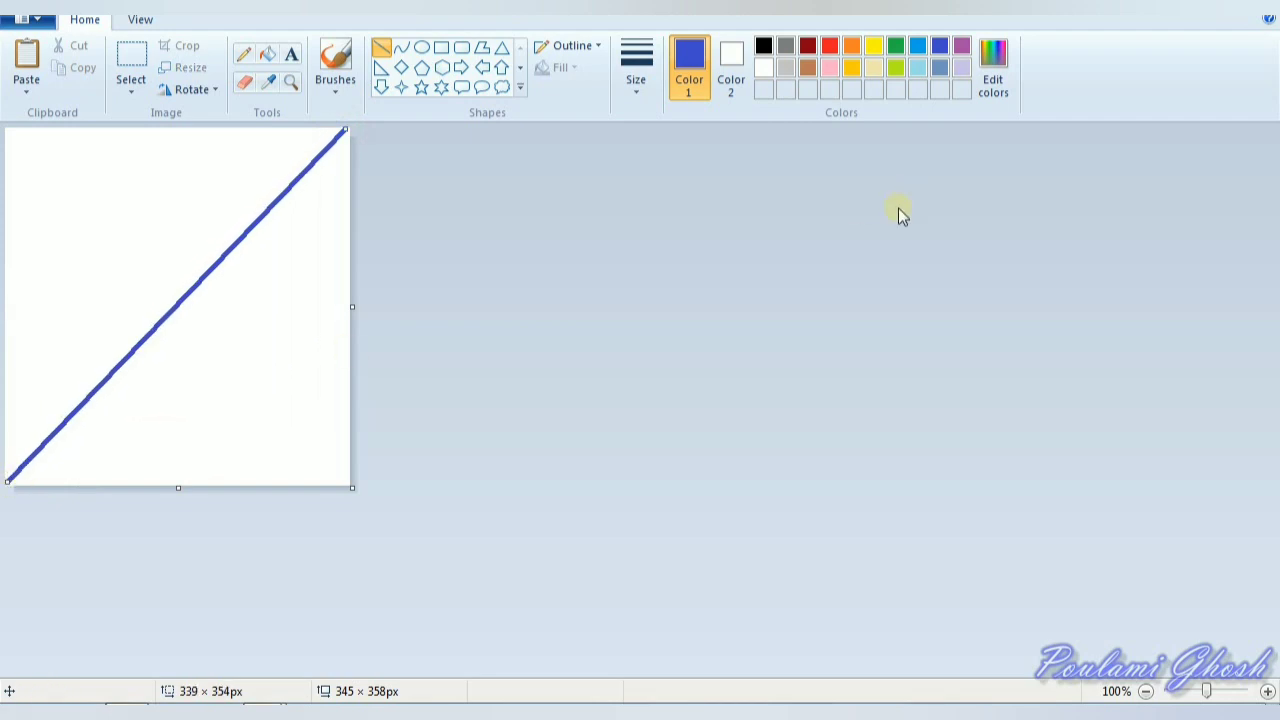
Fill the area below the diagonal with indigo and set Color 1 to white
{"action": "left_click", "coordinate": [267, 55]}
{"action": "left_click", "coordinate": [276, 348]}
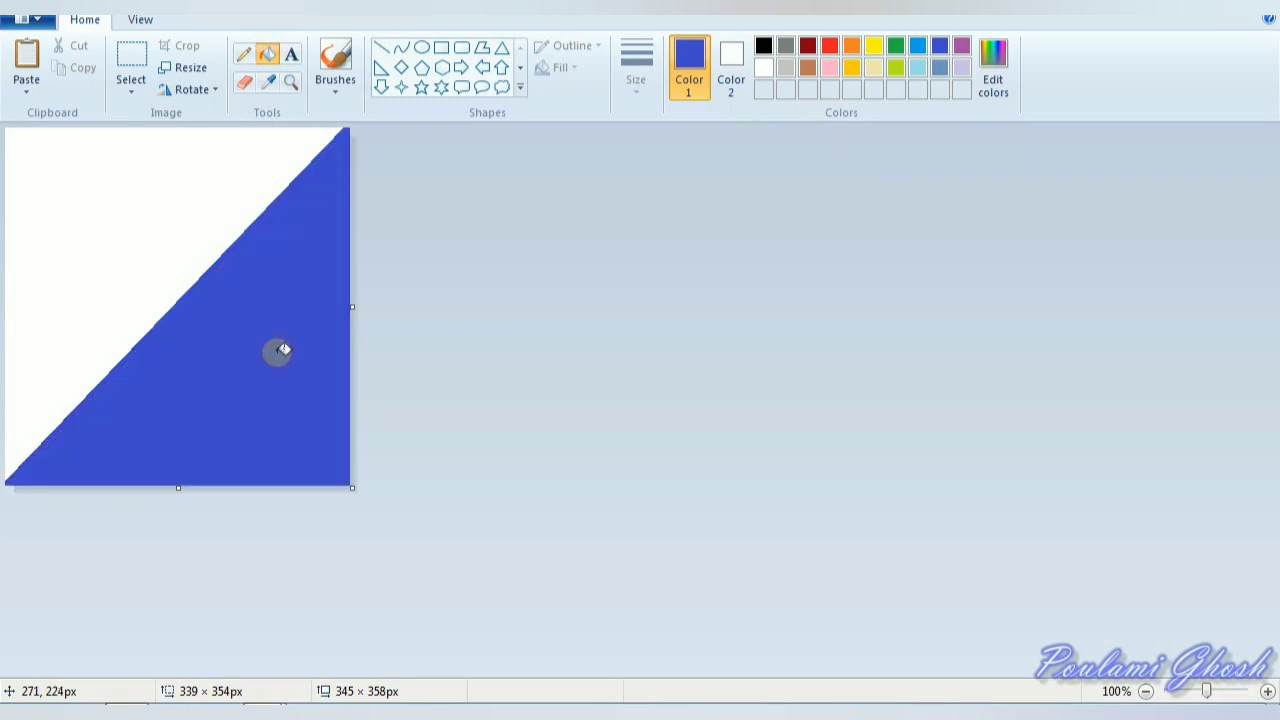
{"action": "left_click", "coordinate": [763, 67]}
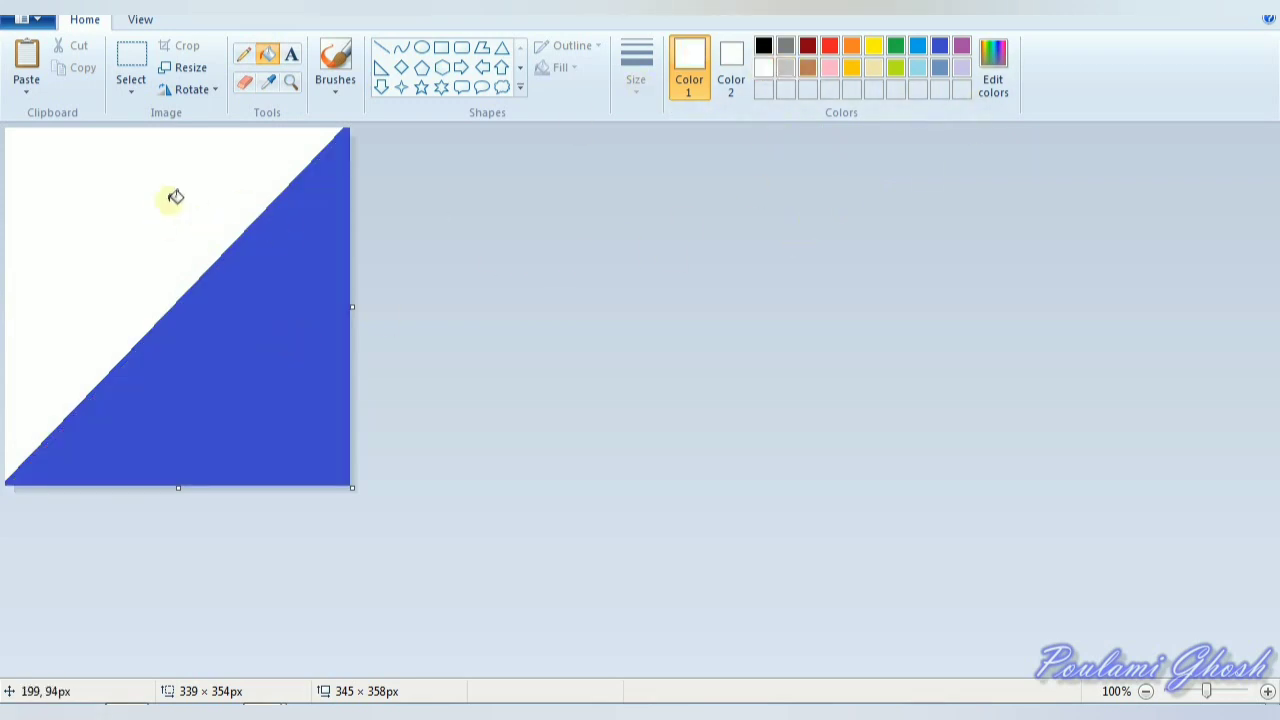
Shrink the diagonally split canvas horizontally to 1%, with Maintain aspect ratio off and the vertical scale at 100%
{"action": "left_click", "coordinate": [191, 70]}
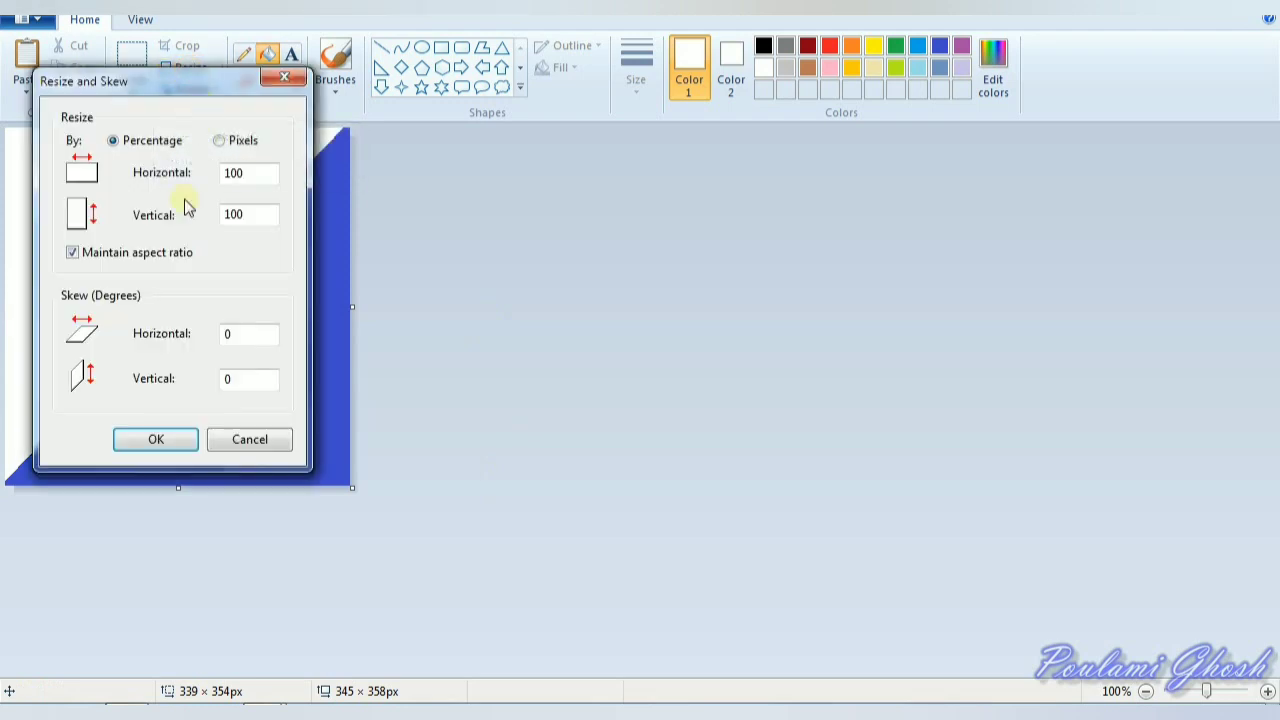
{"action": "left_click", "coordinate": [73, 253]}
{"action": "double_click", "coordinate": [254, 173]}
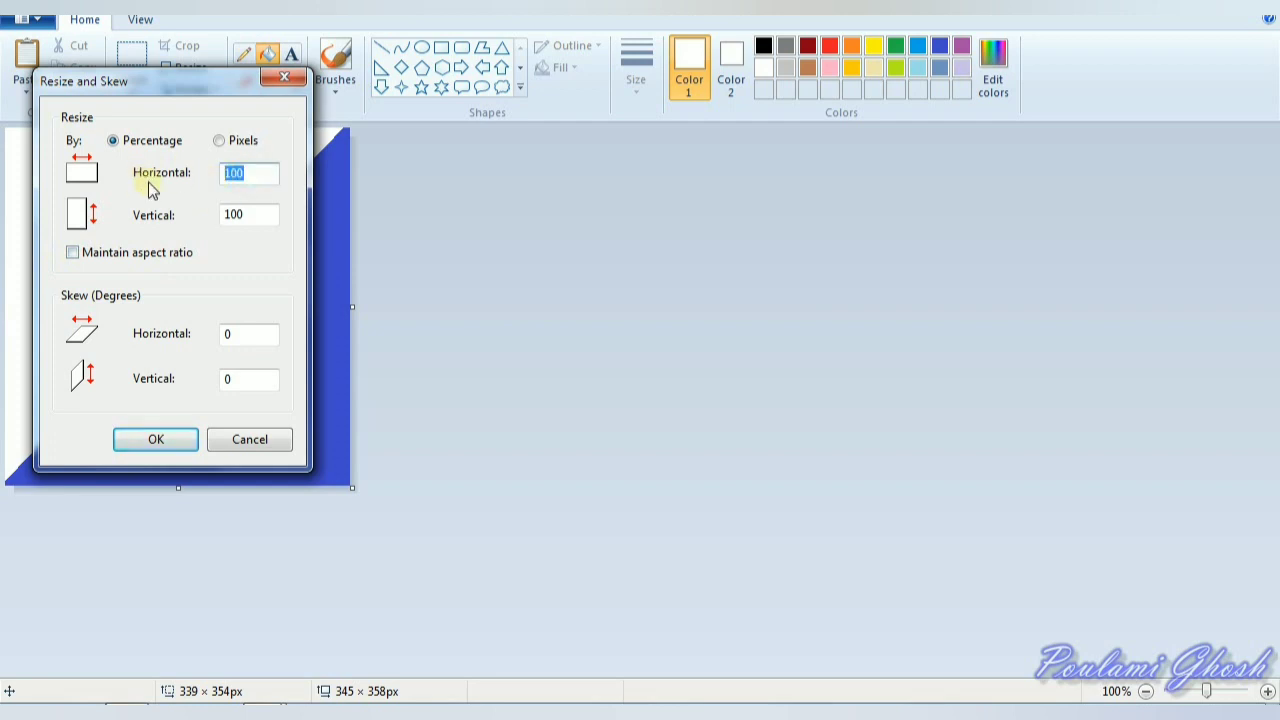
{"action": "type", "text": "1"}
{"action": "left_click", "coordinate": [155, 442]}
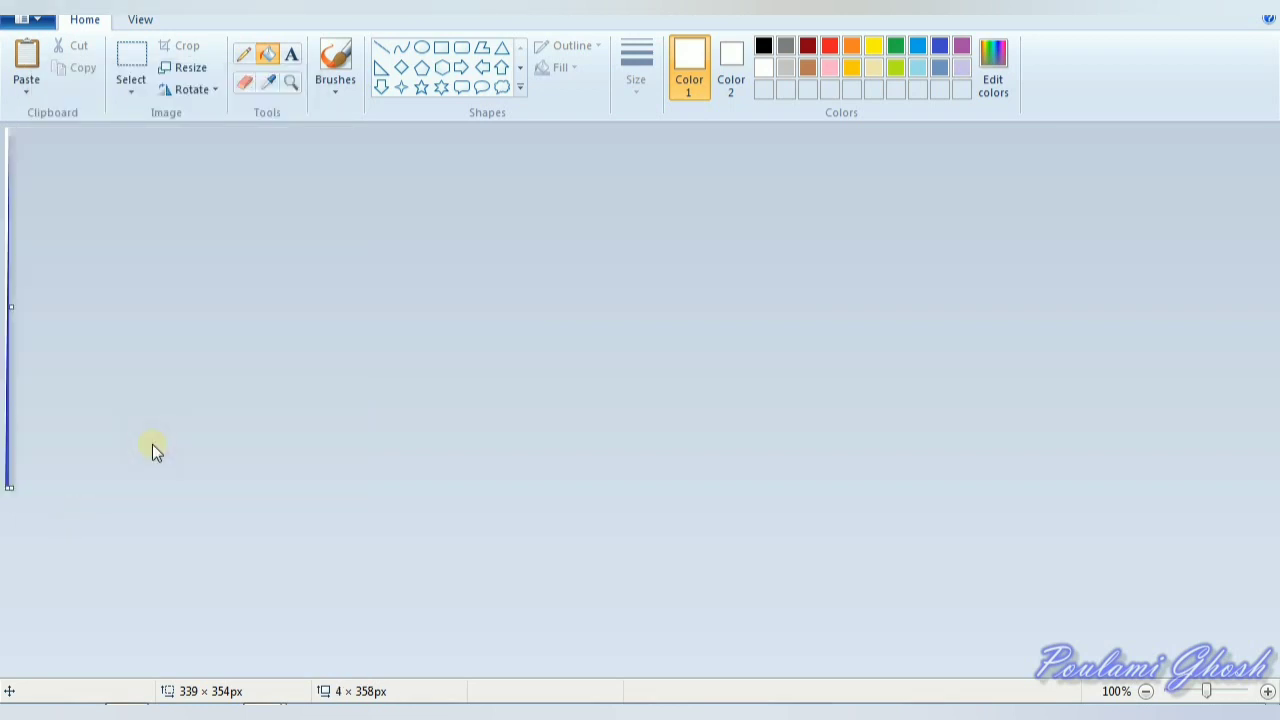
Widen the thin strip by resizing it horizontally to 500% without maintaining the aspect ratio
{"action": "left_click", "coordinate": [178, 68]}
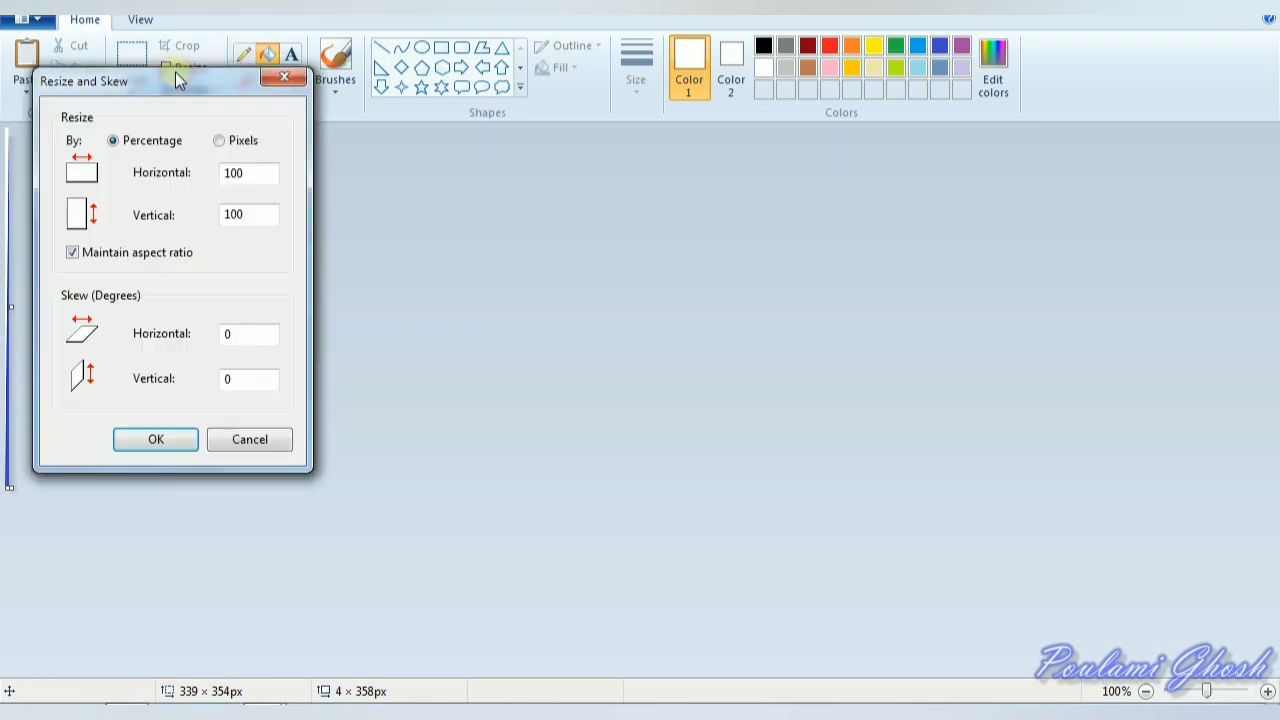
{"action": "left_click", "coordinate": [128, 256]}
{"action": "double_click", "coordinate": [254, 173]}
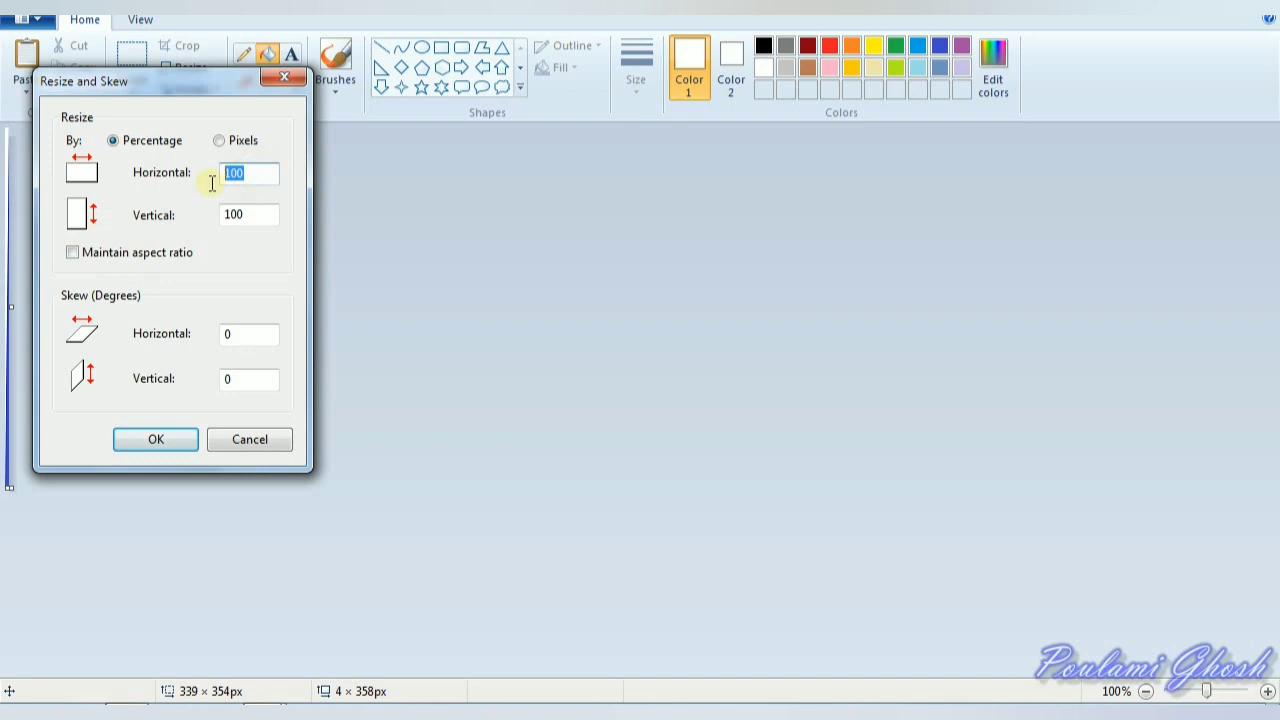
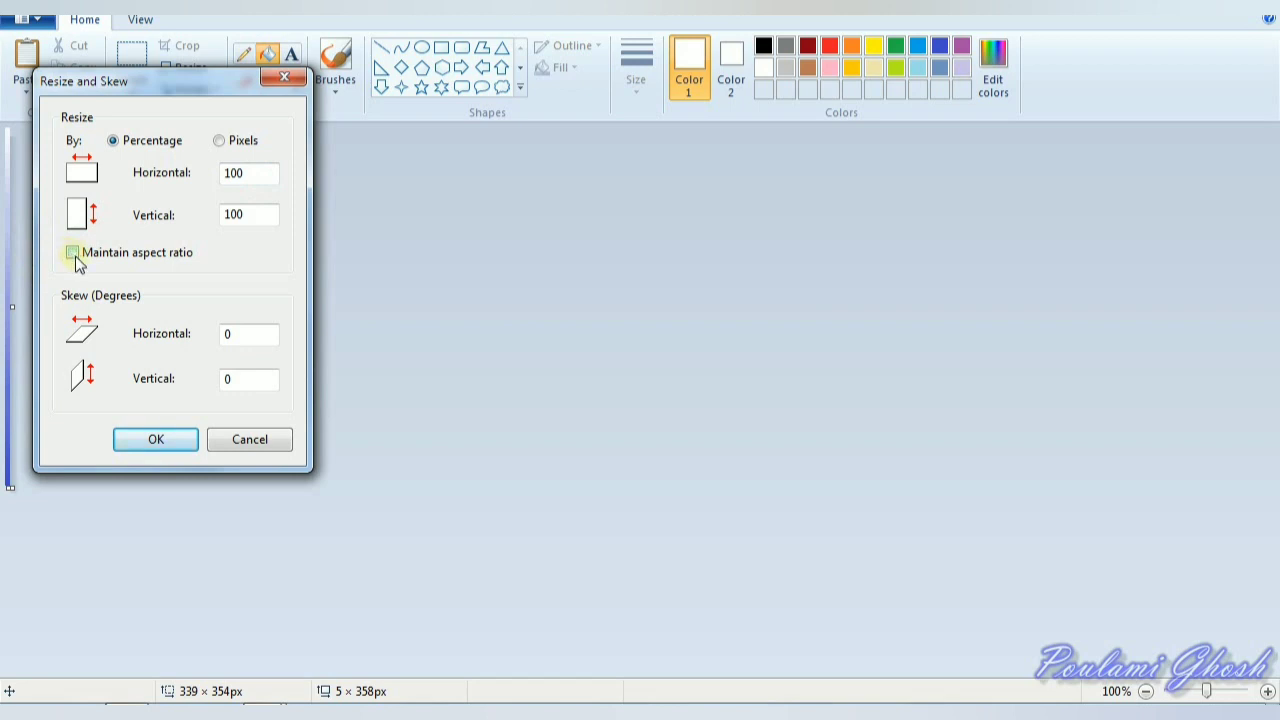
{"action": "left_click", "coordinate": [252, 168]}
{"action": "left_click_drag", "start_coordinate": [251, 172], "coordinate": [189, 177]}
{"action": "type", "text": "500"}
{"action": "left_click", "coordinate": [122, 436]}
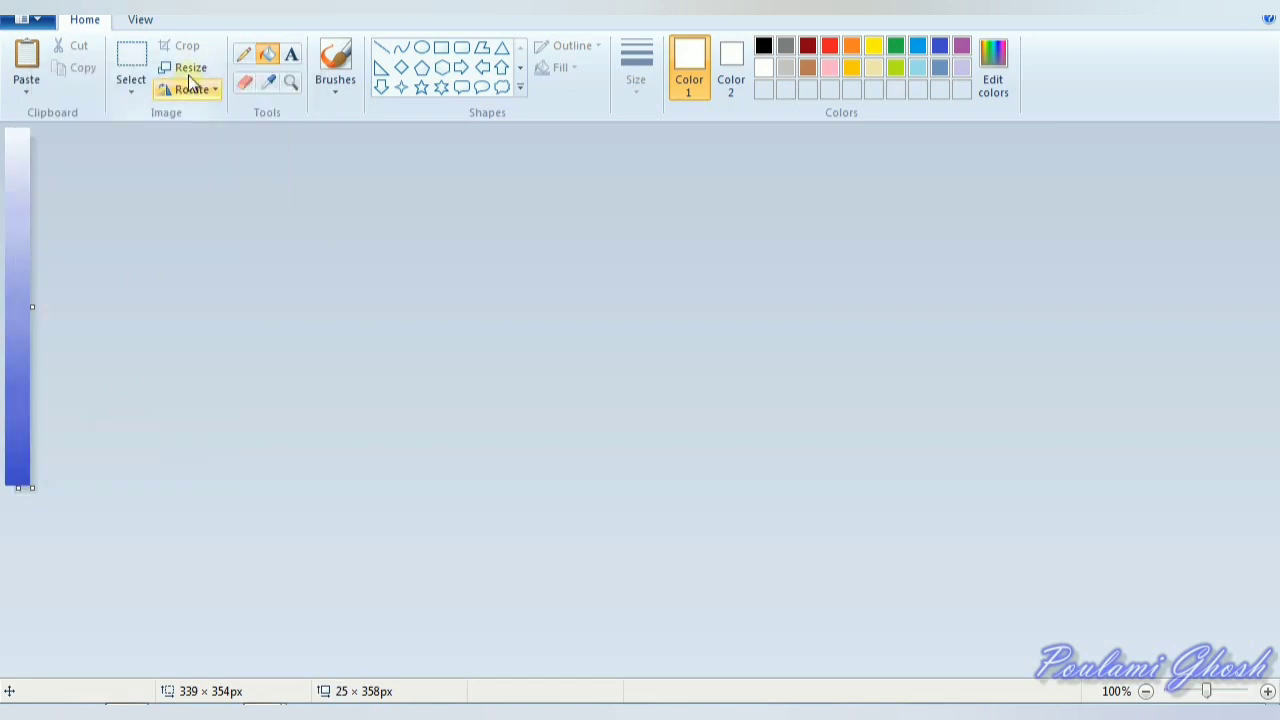
Stretch the 25 px wide gradient strip horizontally to 500%, with Maintain aspect ratio off
{"action": "left_click", "coordinate": [182, 67]}
{"action": "double_click", "coordinate": [258, 173]}
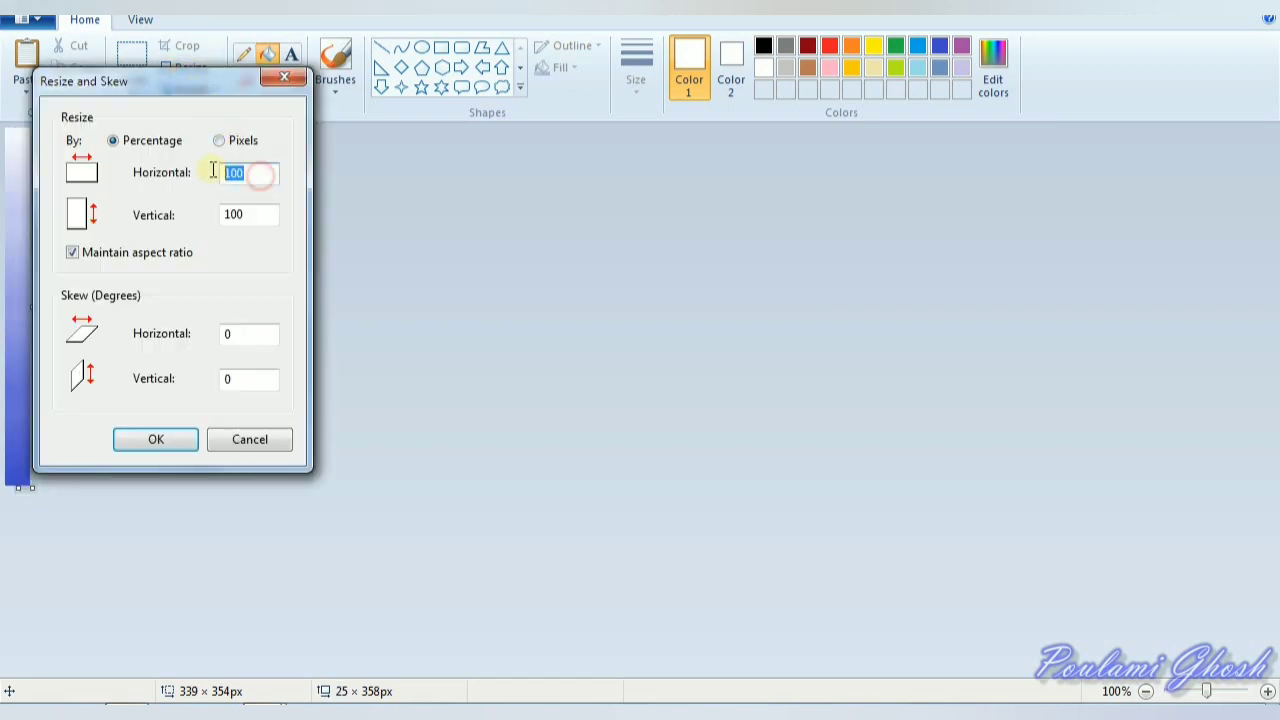
{"action": "left_click", "coordinate": [106, 252]}
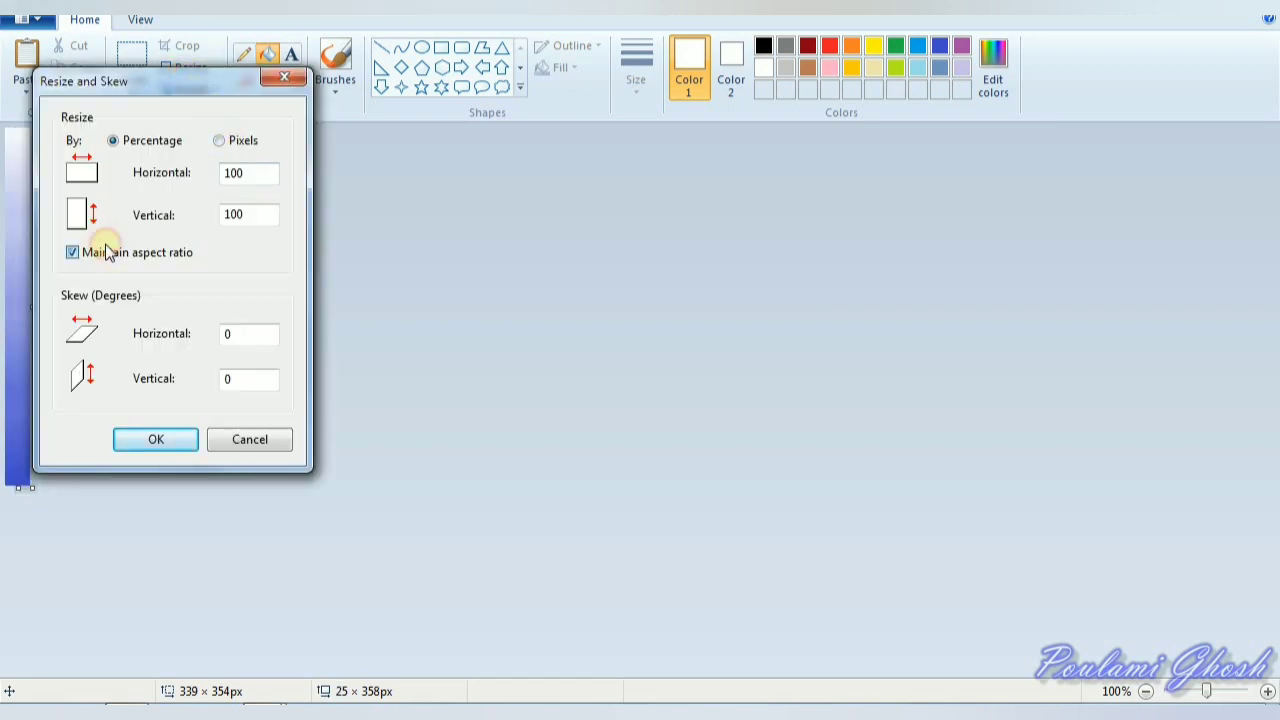
{"action": "double_click", "coordinate": [248, 172]}
{"action": "type", "text": "500"}
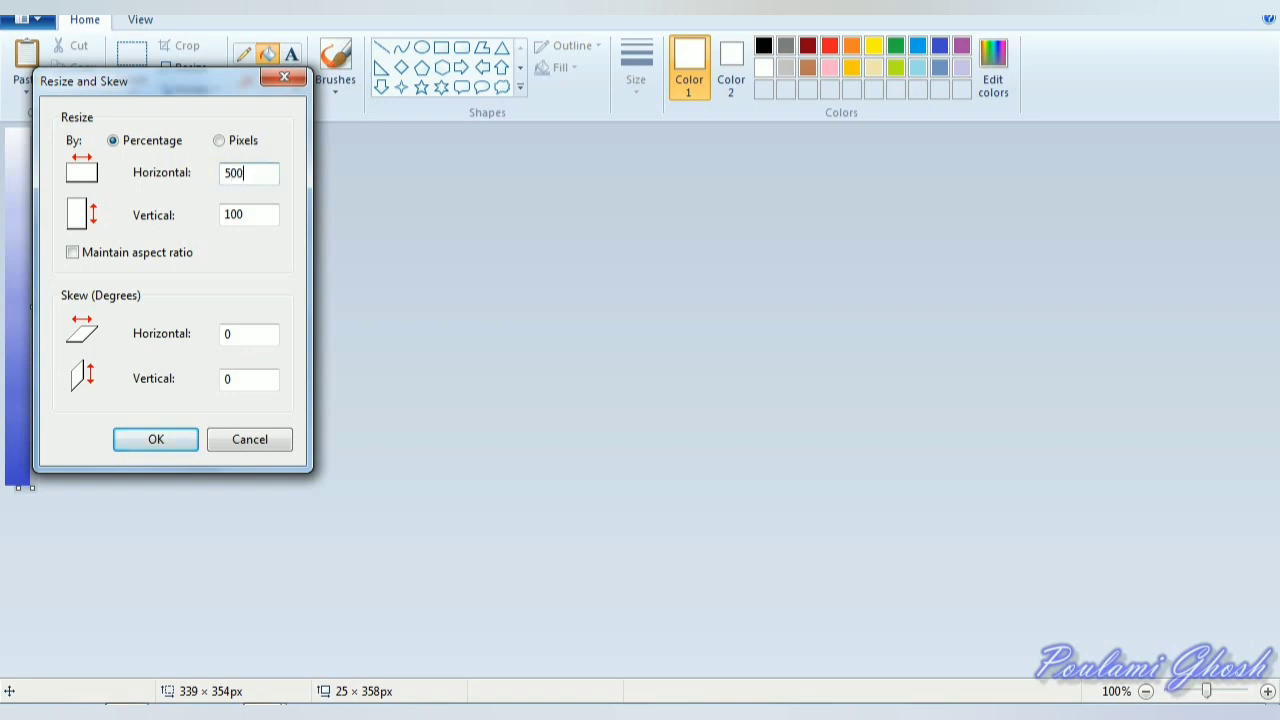
{"action": "left_click", "coordinate": [160, 439]}
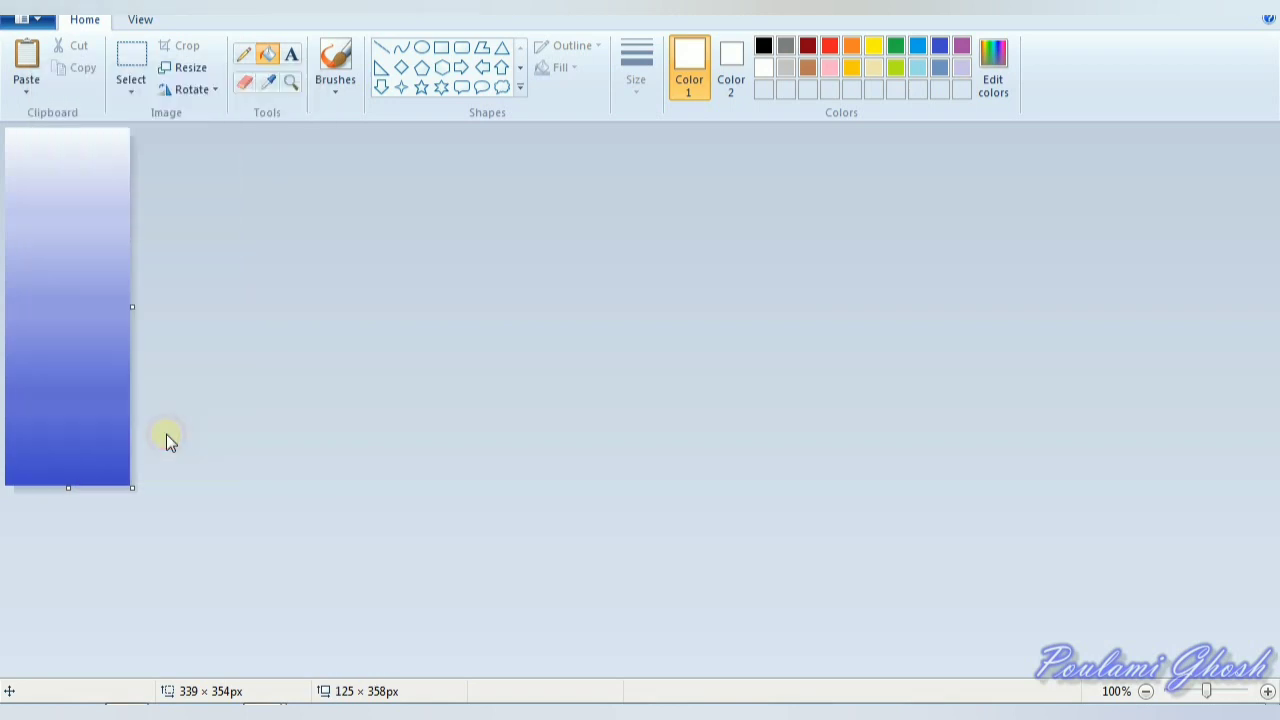
Stretch the 125 px wide gradient horizontally to 500%, keeping the vertical scale at 100% and the aspect ratio unlocked
{"action": "left_click", "coordinate": [190, 68]}
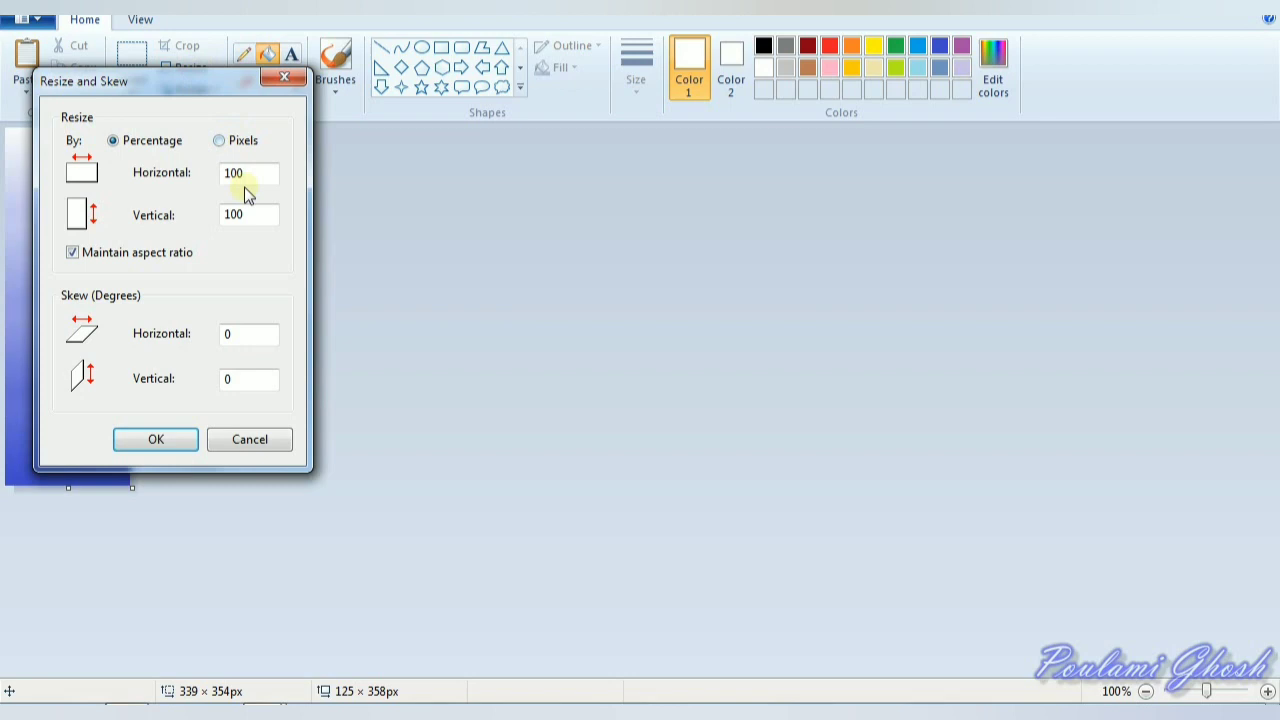
{"action": "left_click", "coordinate": [165, 257]}
{"action": "left_click_drag", "start_coordinate": [254, 171], "coordinate": [214, 174]}
{"action": "type", "text": "500"}
{"action": "left_click", "coordinate": [157, 438]}
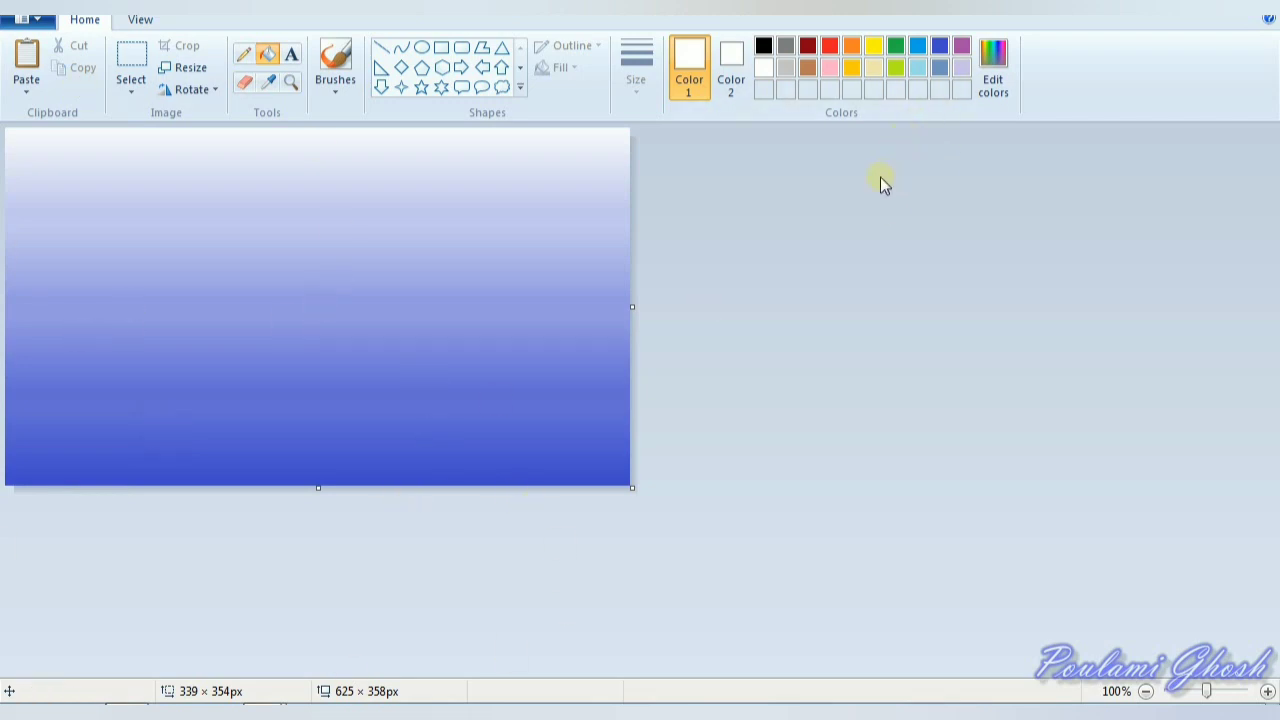
Undo all the resizes back to the diagonally split canvas, and redo them to the full-width gradient
{"action": "key", "text": "ctrl+z"}
{"action": "key", "text": "ctrl+z"}
{"action": "key", "text": "ctrl+z"}
{"action": "key", "text": "ctrl+z"}
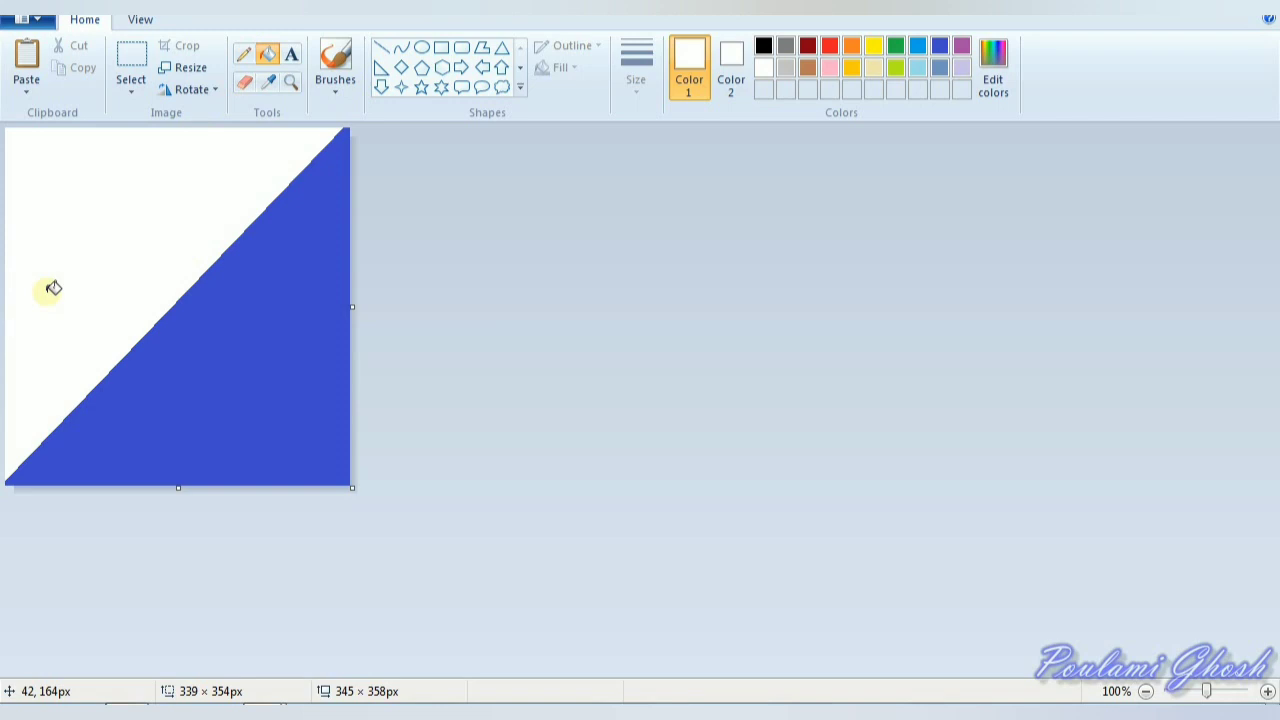
{"action": "key", "text": "ctrl+y"}
{"action": "key", "text": "ctrl+y"}
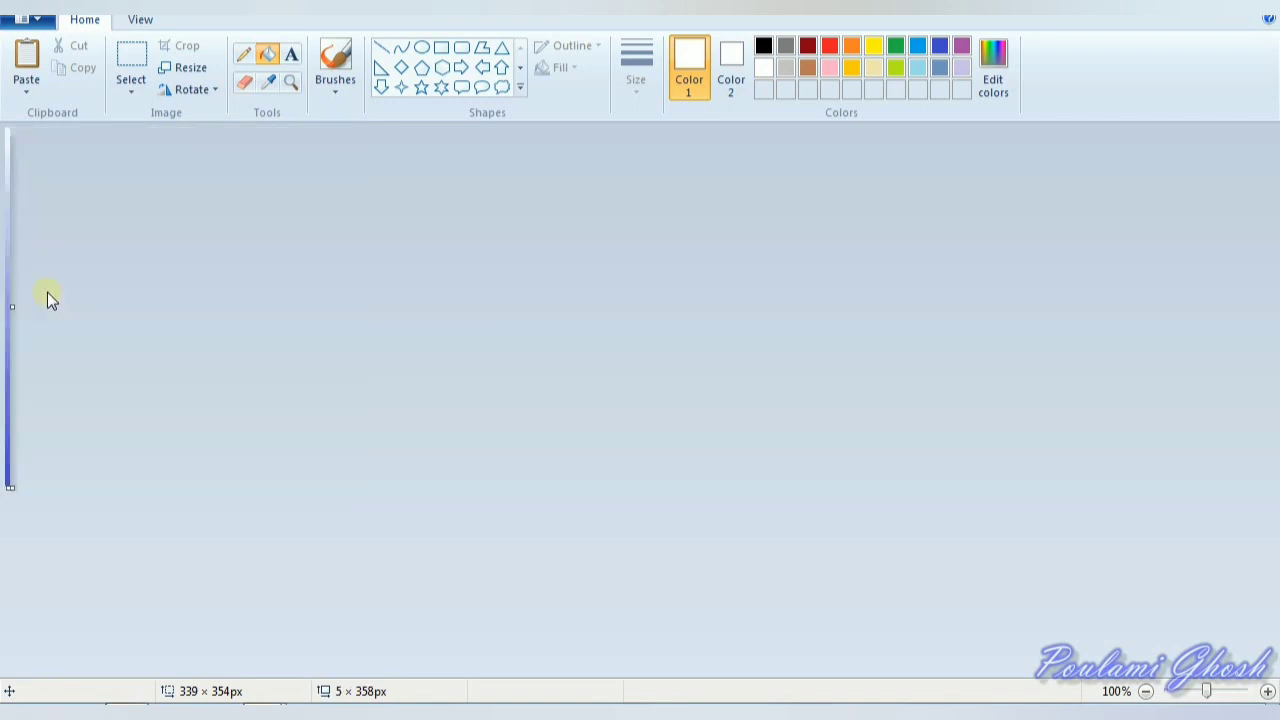
{"action": "key", "text": "ctrl+y"}
{"action": "key", "text": "ctrl+y"}
{"action": "key", "text": "ctrl+y"}
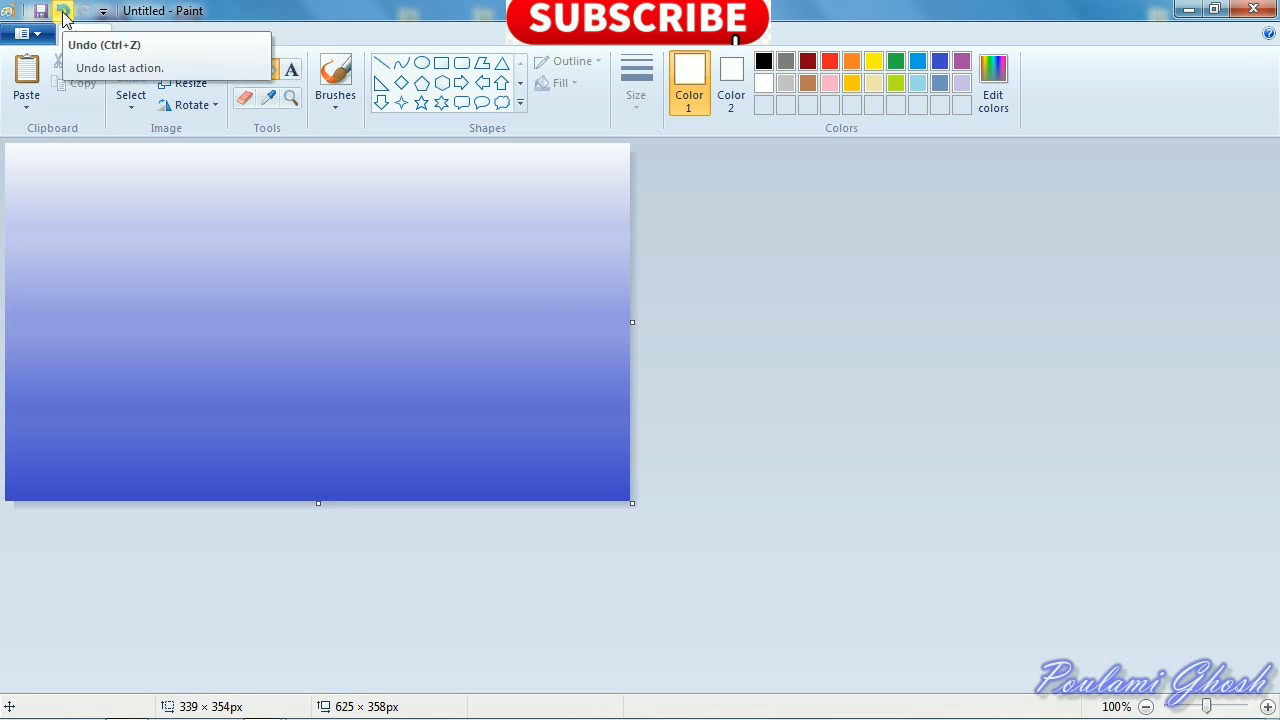
Undo the last horizontal stretch of the gradient
{"action": "left_click", "coordinate": [64, 17]}
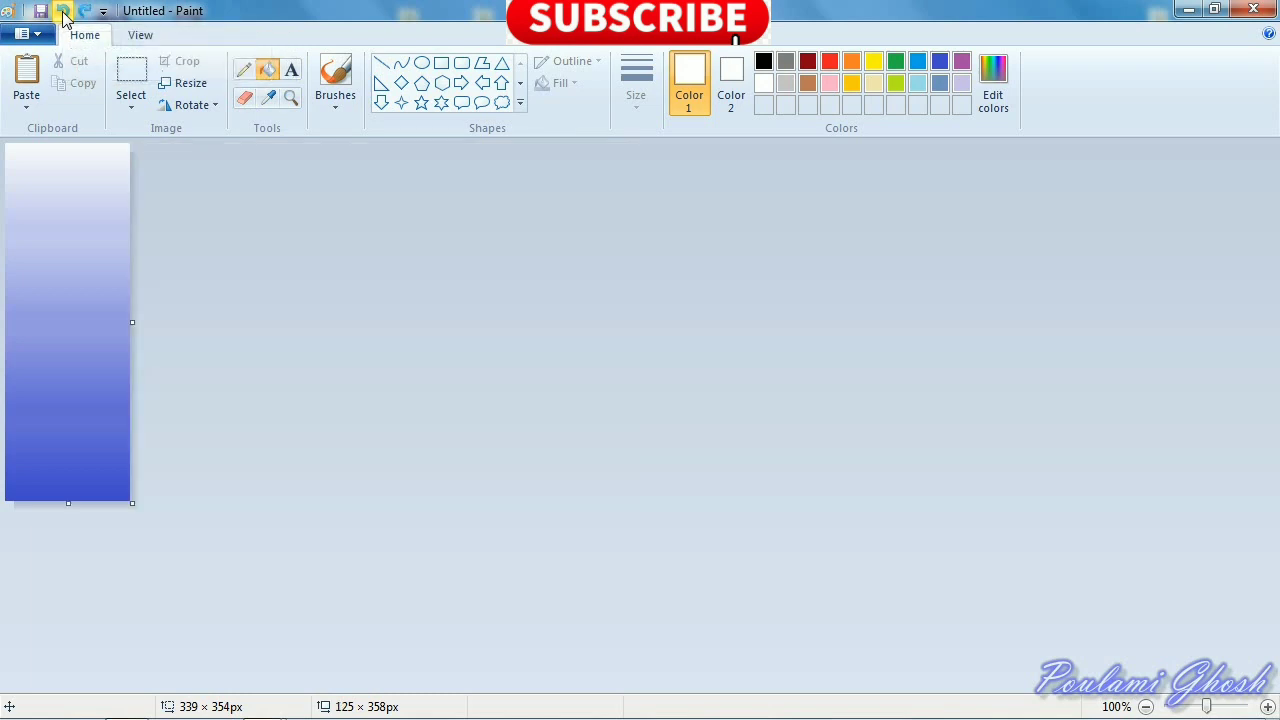